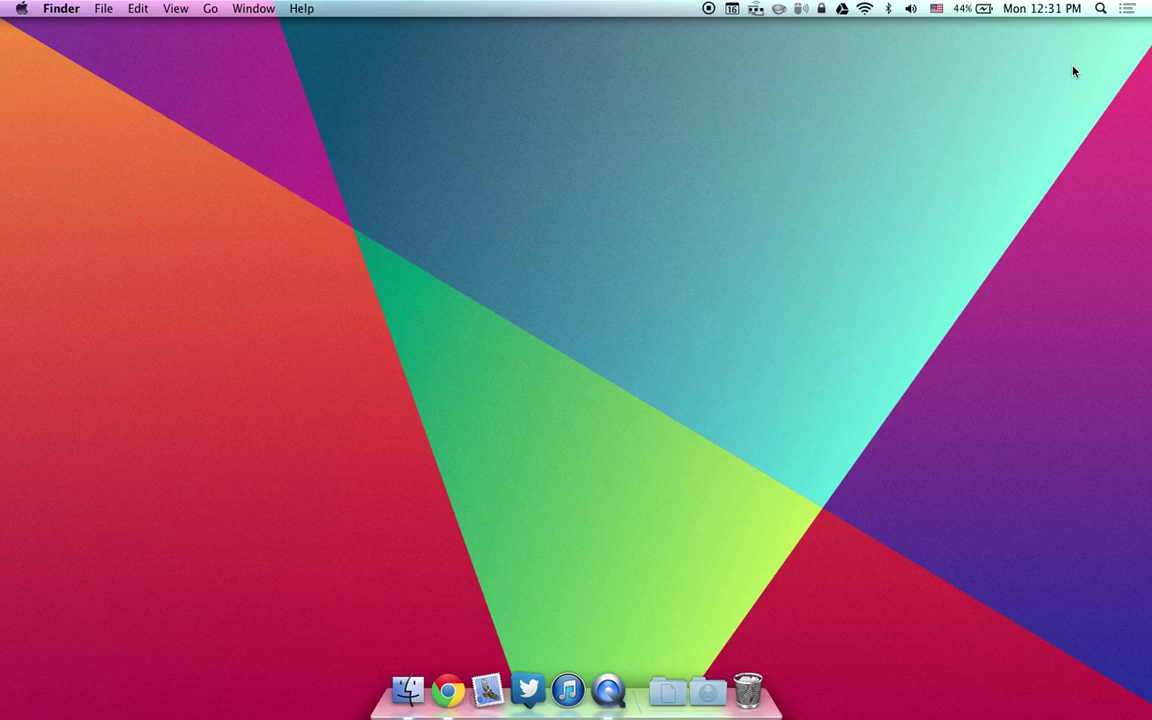
# Step: Launch Google Chrome from the Dock so the fotor.com home page opens
pyautogui.click(448, 690)
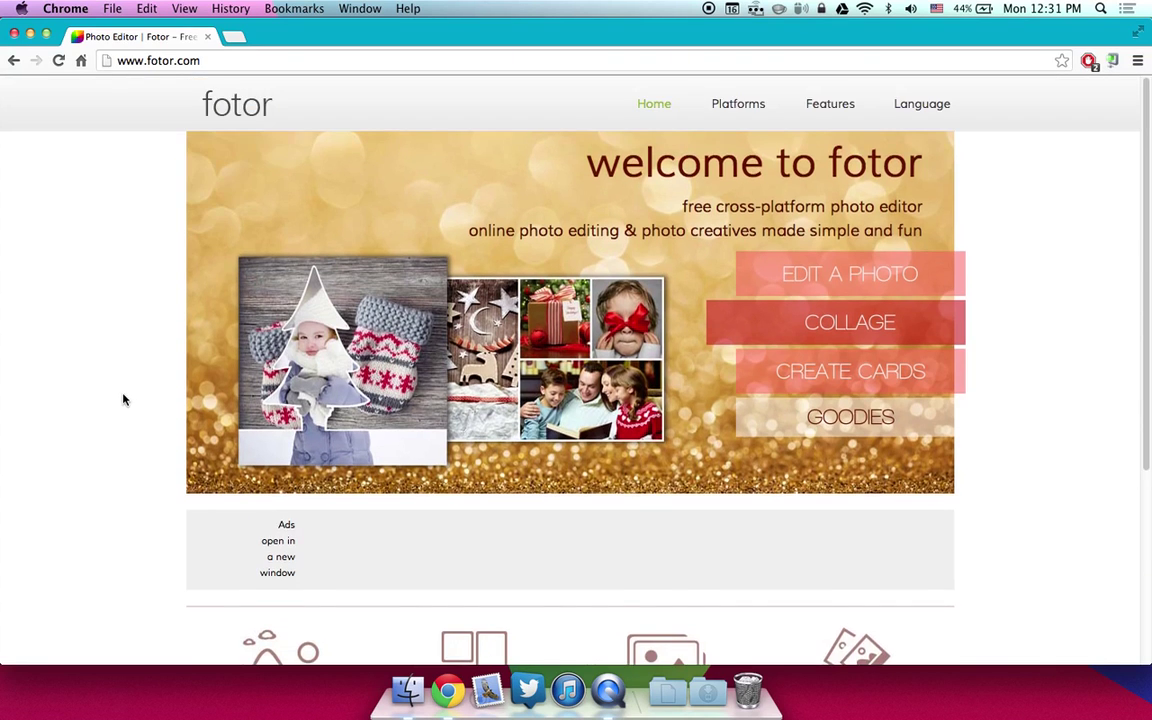
pyautogui.scroll(-2, 123, 395)
pyautogui.scroll(2, 150, 390)
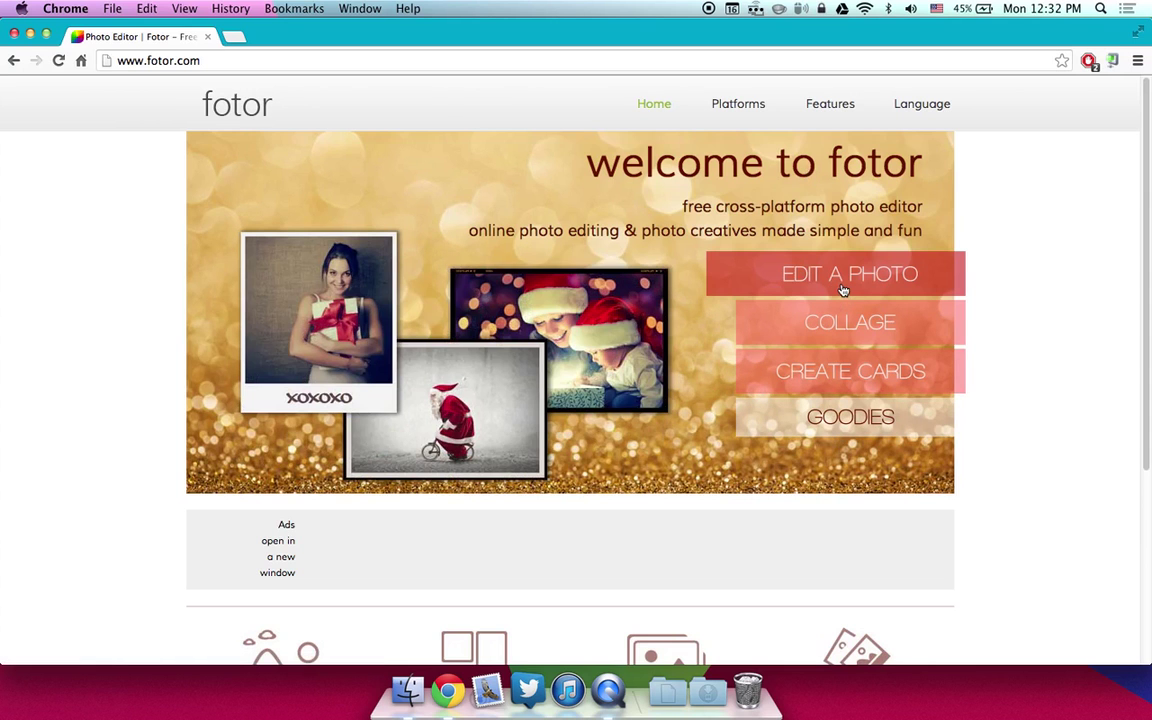
# Step: Open the dog photo IMG_0067.JPG from the computer in Fotor's photo editor
pyautogui.click(843, 289)
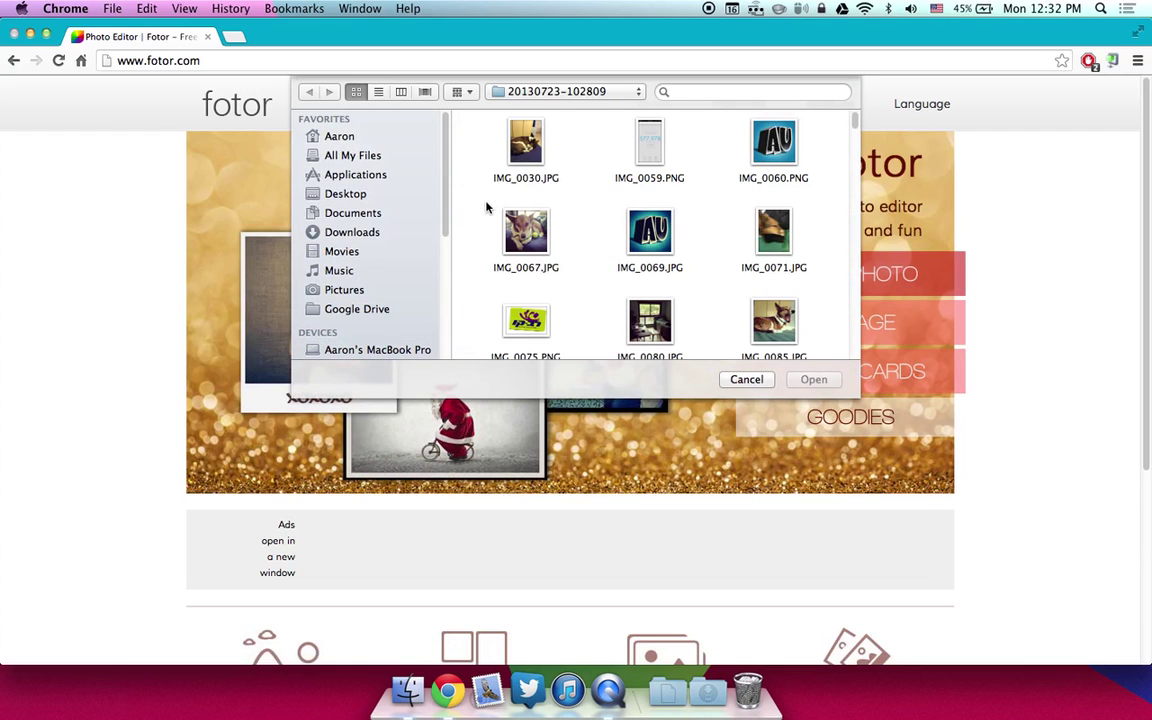
pyautogui.scroll(-1, 503, 222)
pyautogui.scroll(-10, 537, 236)
pyautogui.scroll(5, 537, 234)
pyautogui.scroll(-15, 537, 234)
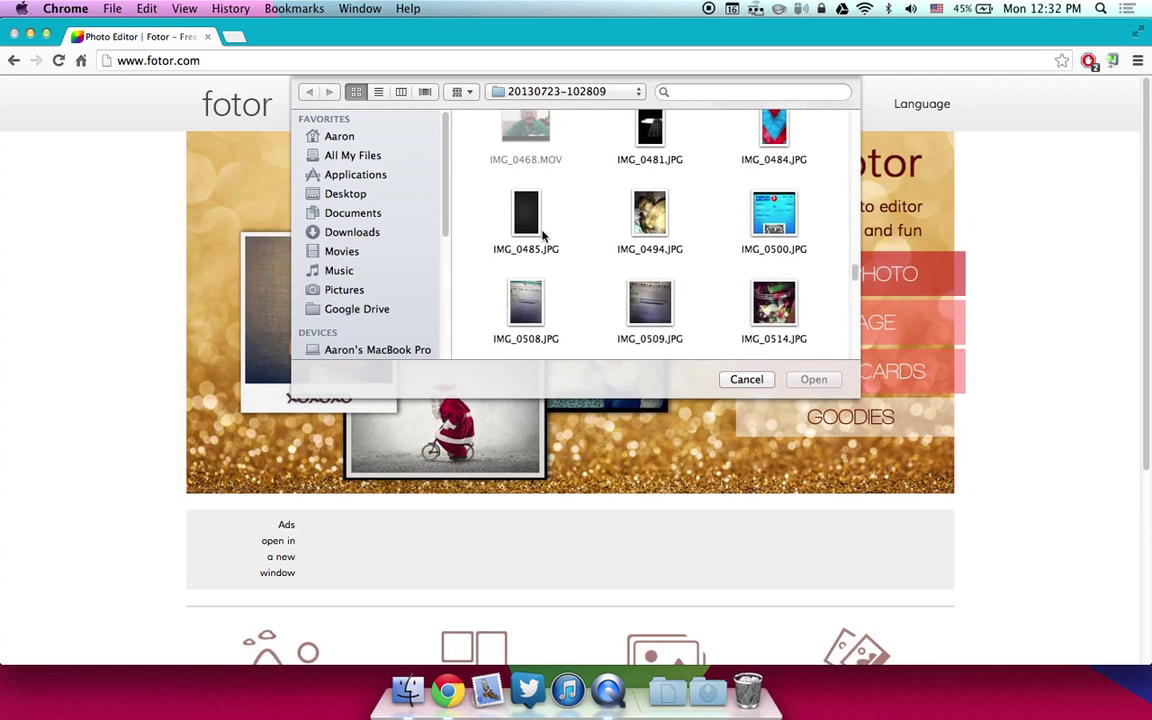
pyautogui.scroll(20, 541, 234)
pyautogui.doubleClick(527, 232)
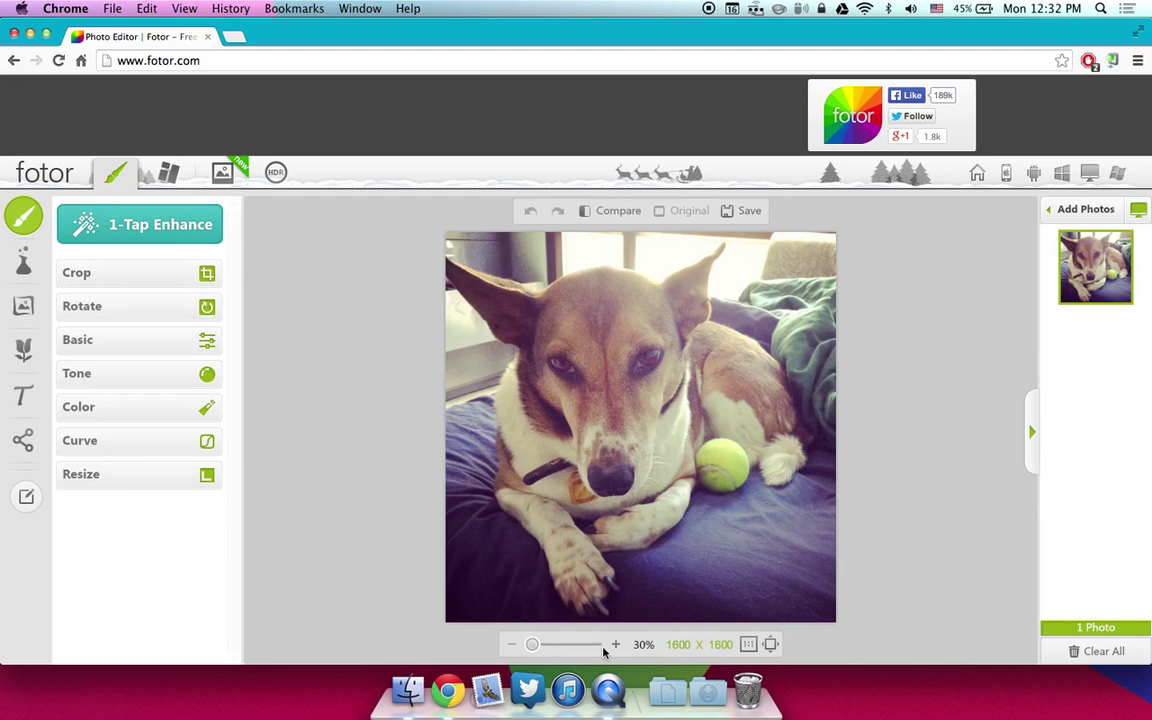
# Step: Raise the photo's contrast to 51 in Basic adjustments and apply it
pyautogui.moveTo(532, 645); pyautogui.dragTo(531, 648)
pyautogui.click(149, 339)
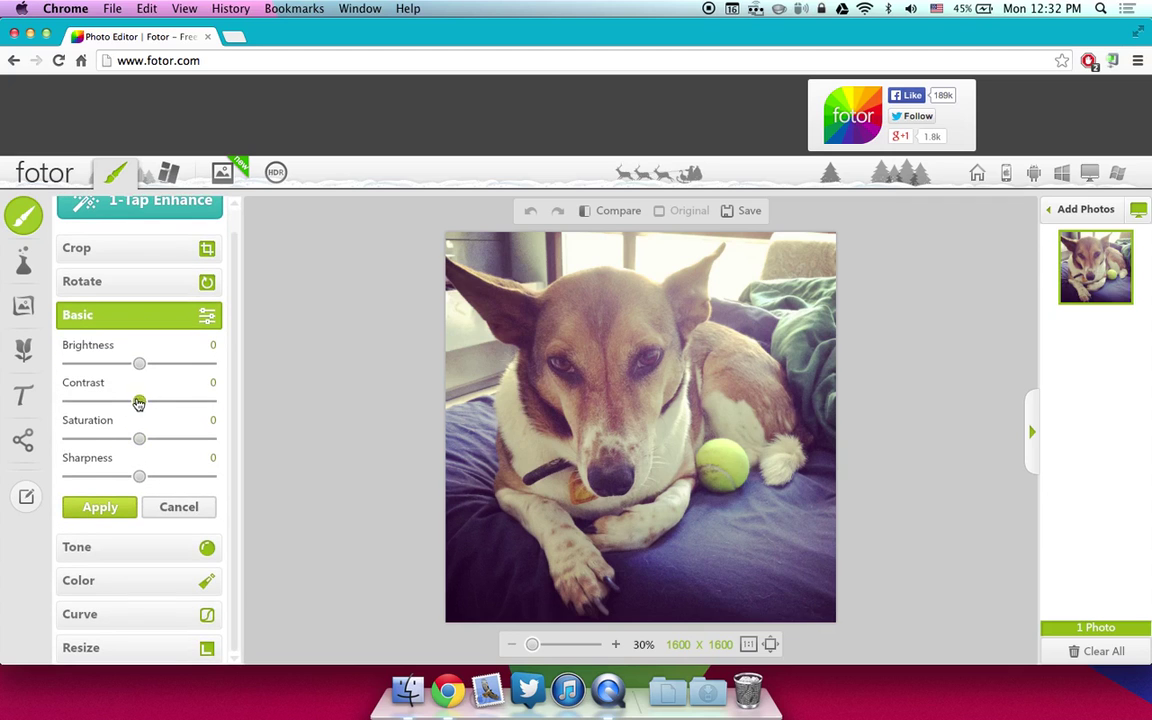
pyautogui.moveTo(139, 401); pyautogui.dragTo(174, 400)
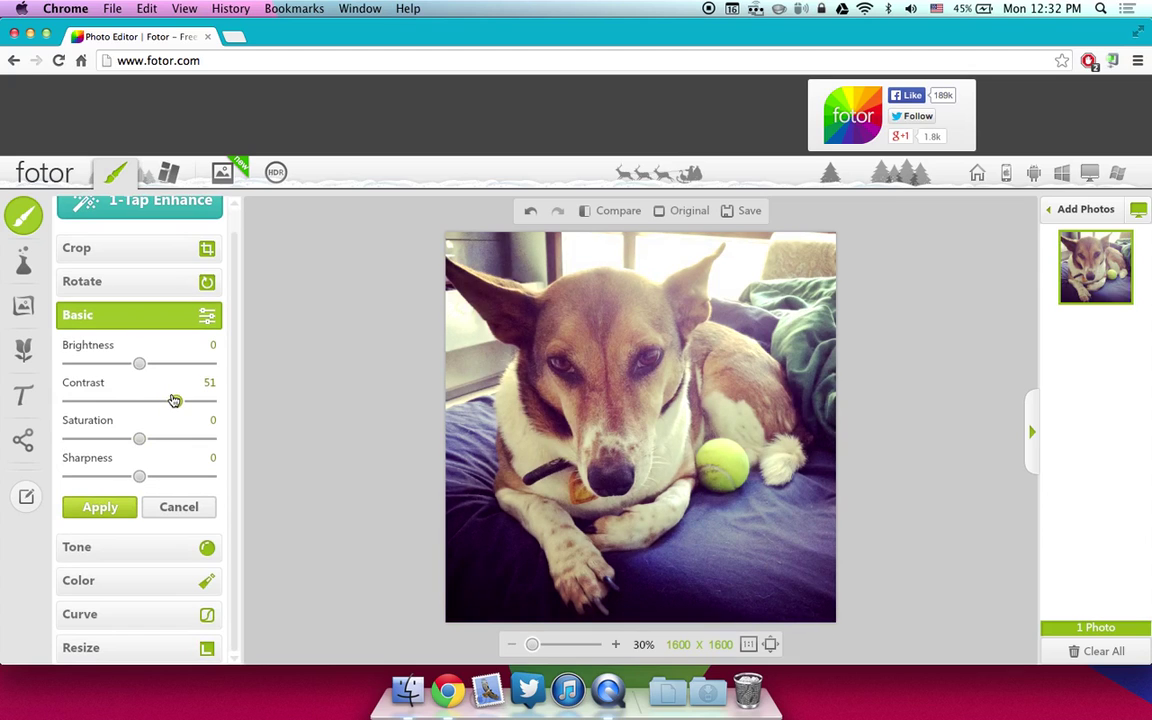
pyautogui.click(104, 511)
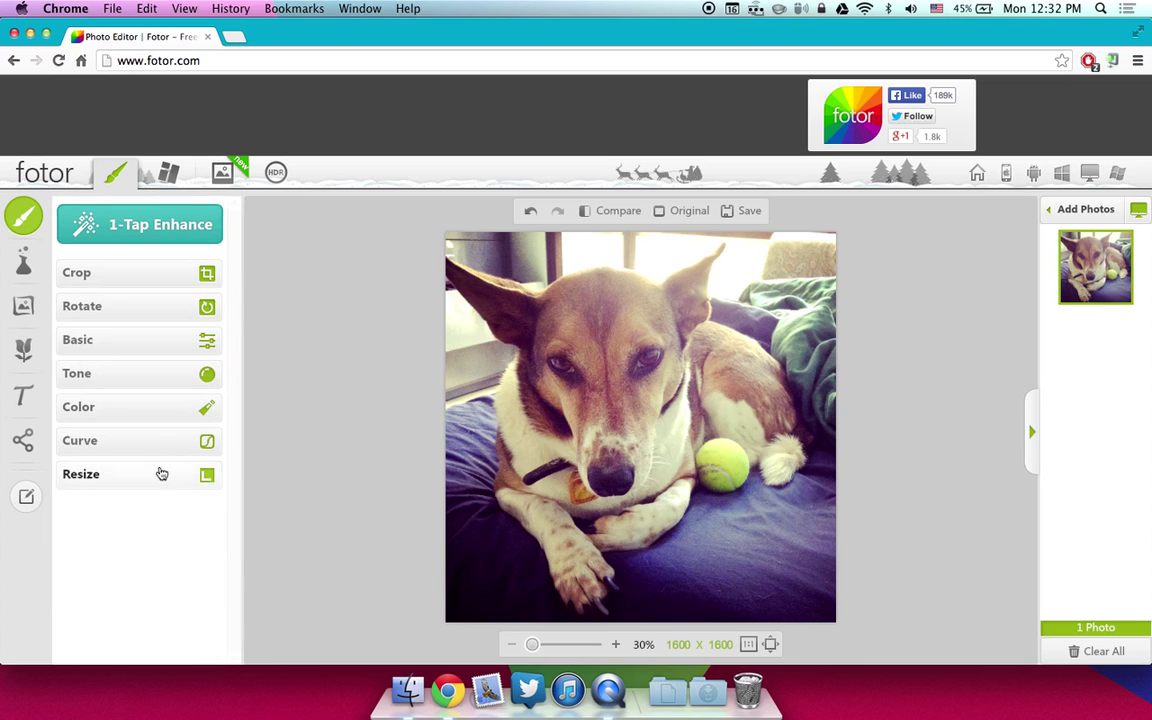
# Step: Look through the Color, Curve and Resize adjustments without changing anything, then bring up the effects
pyautogui.click(182, 421)
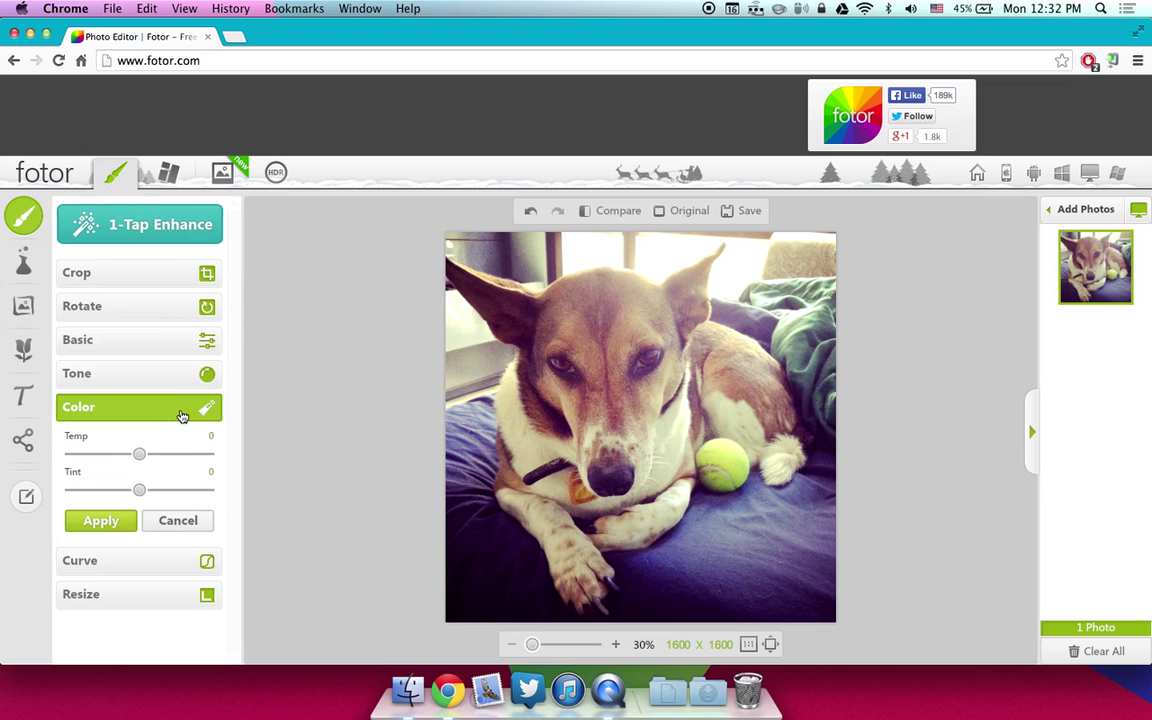
pyautogui.click(185, 410)
pyautogui.click(110, 445)
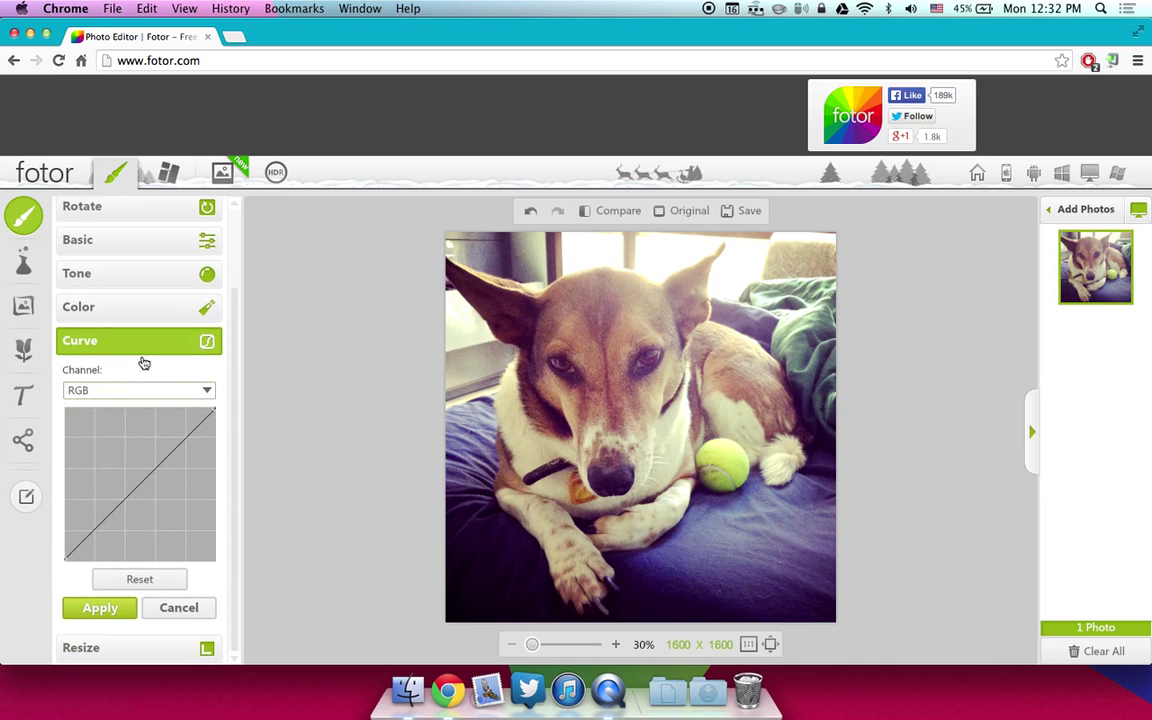
pyautogui.click(131, 333)
pyautogui.click(133, 474)
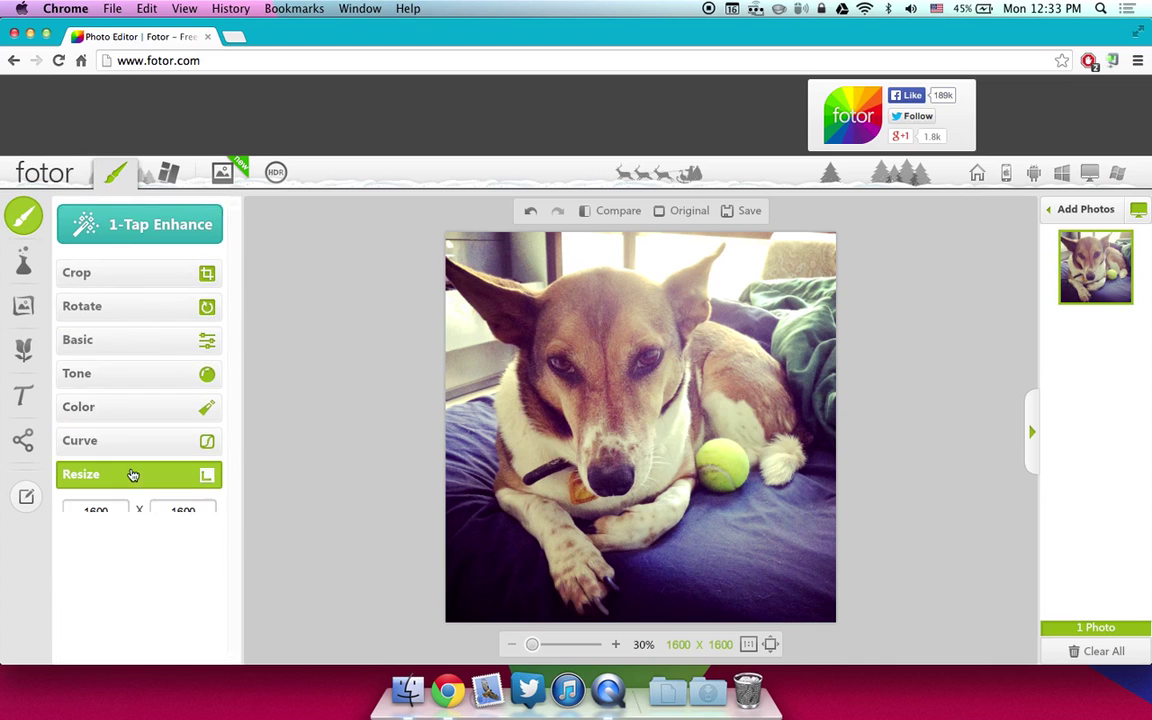
pyautogui.click(130, 472)
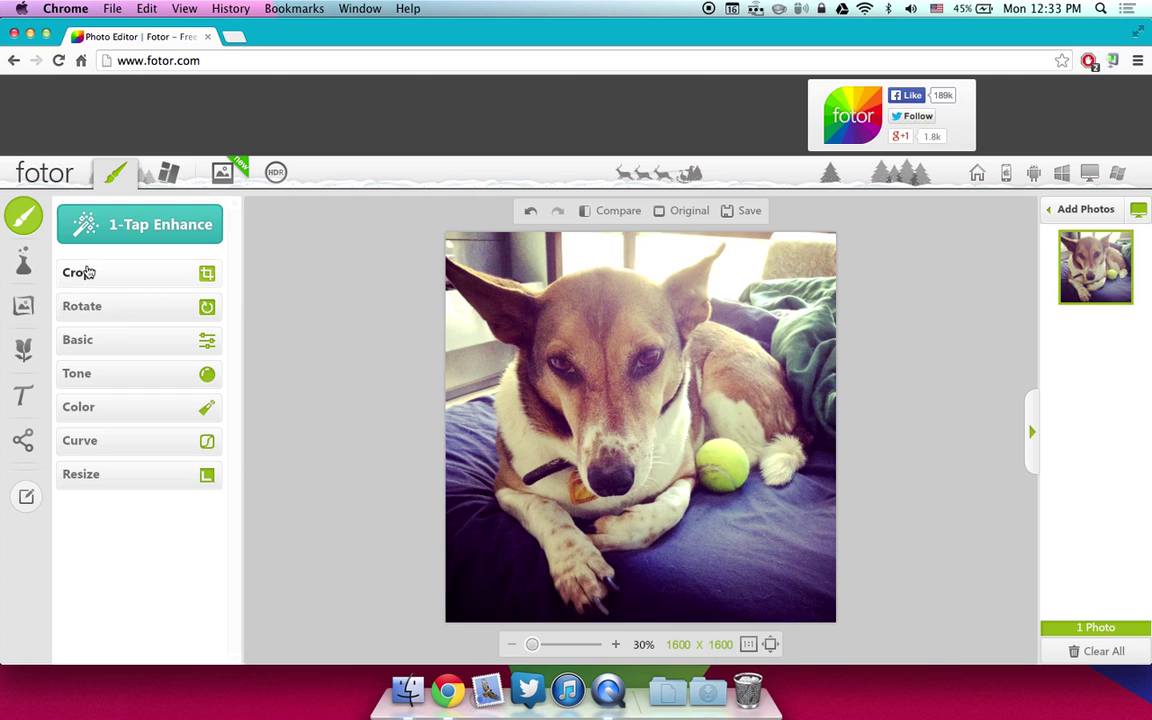
pyautogui.click(35, 265)
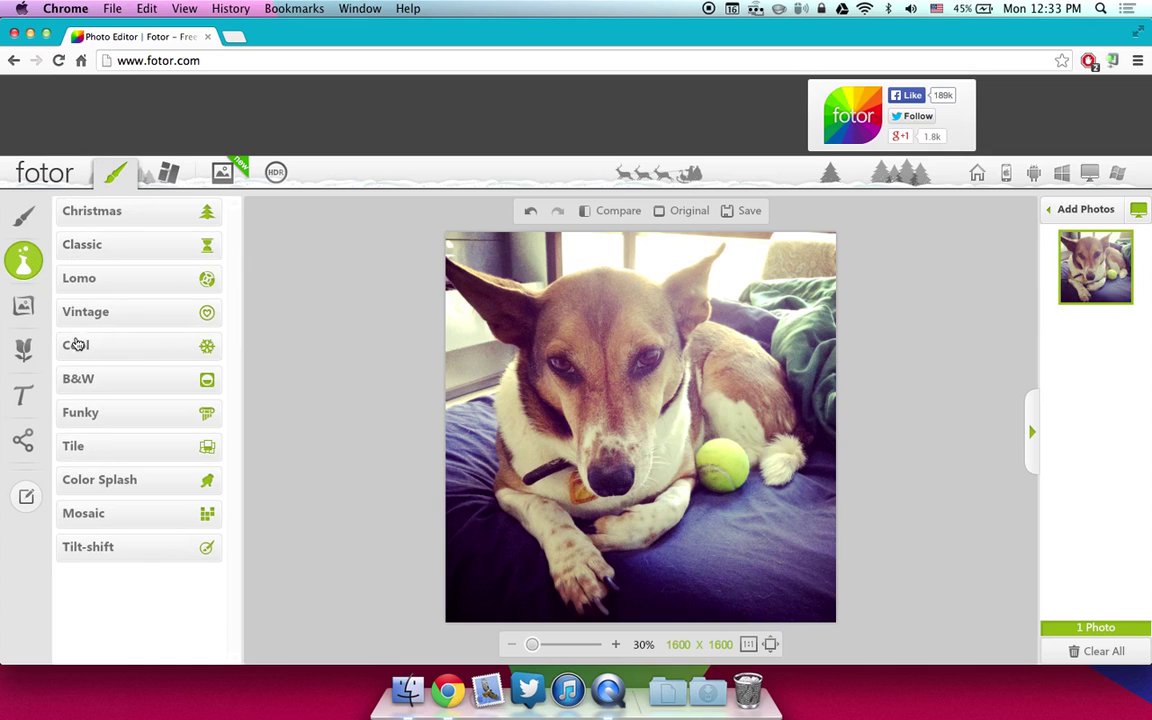
# Step: Apply the Lomo Dusk effect at reduced strength
pyautogui.click(128, 279)
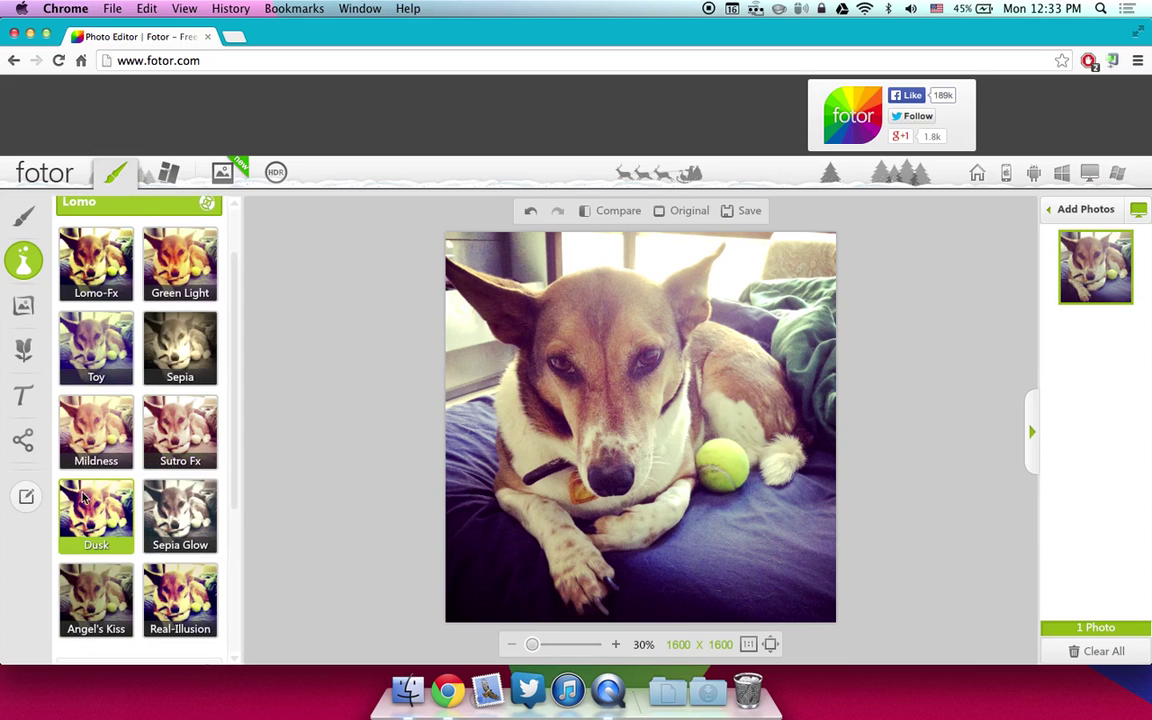
pyautogui.click(106, 523)
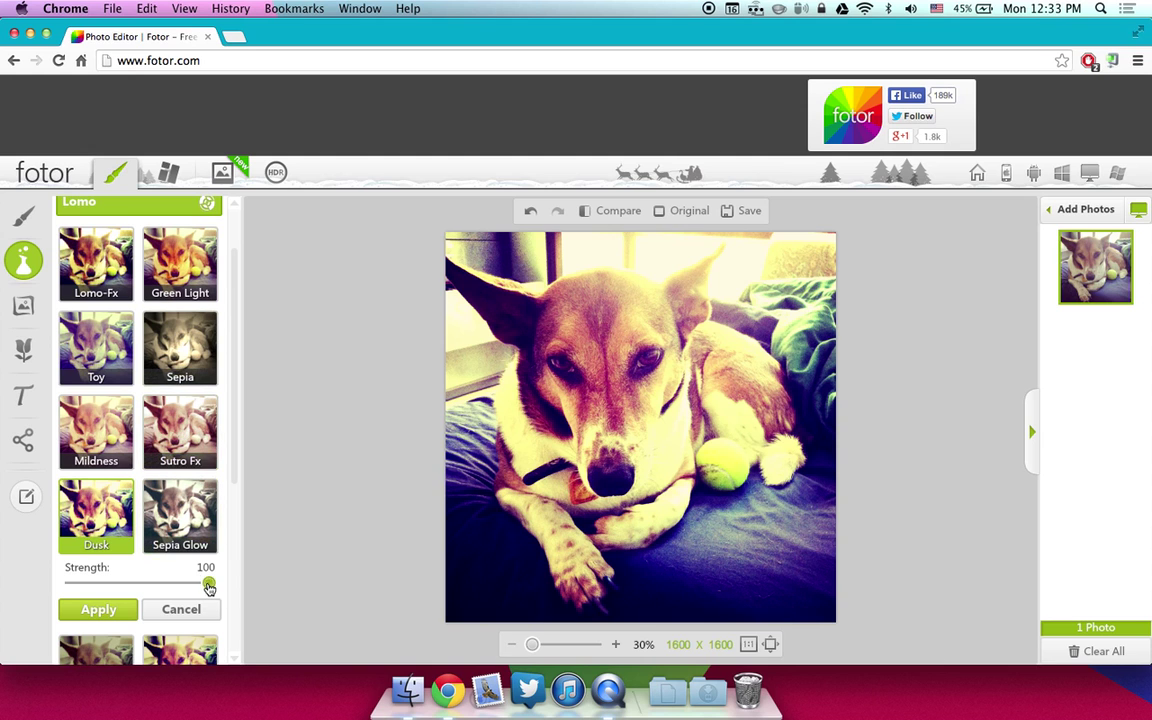
pyautogui.moveTo(205, 583); pyautogui.dragTo(118, 587)
pyautogui.click(98, 609)
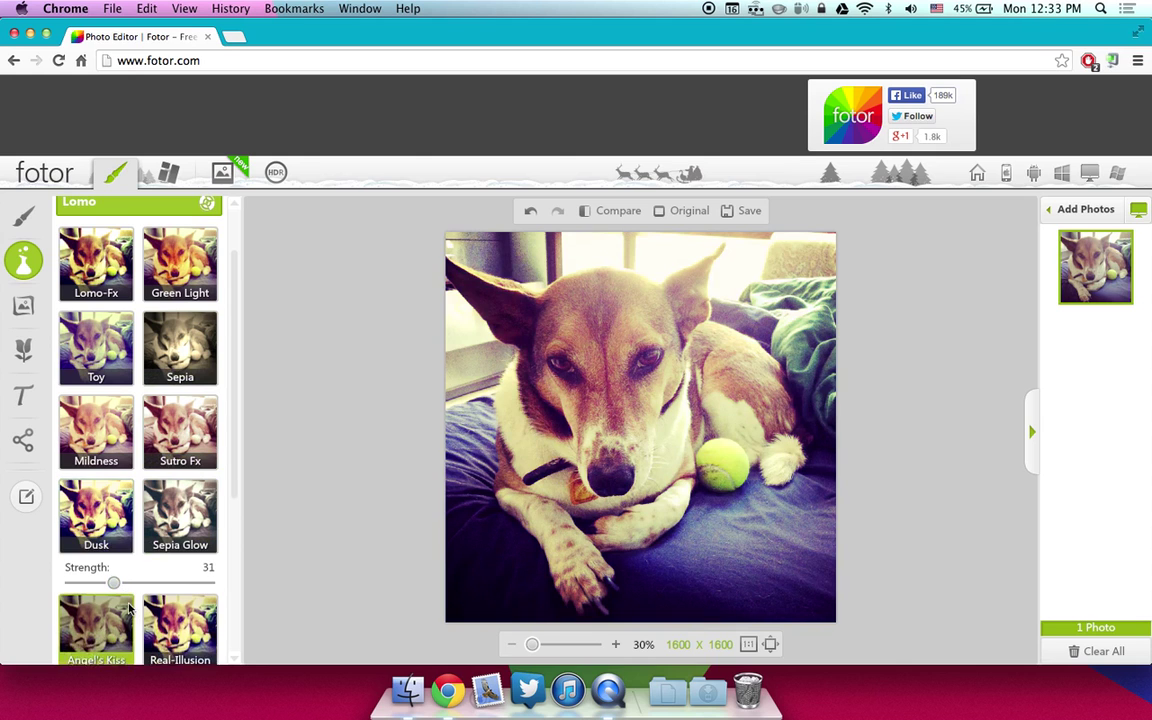
# Step: Try the Color Splash effect and cancel it, keeping the photo in full colour
pyautogui.scroll(-5, 123, 432)
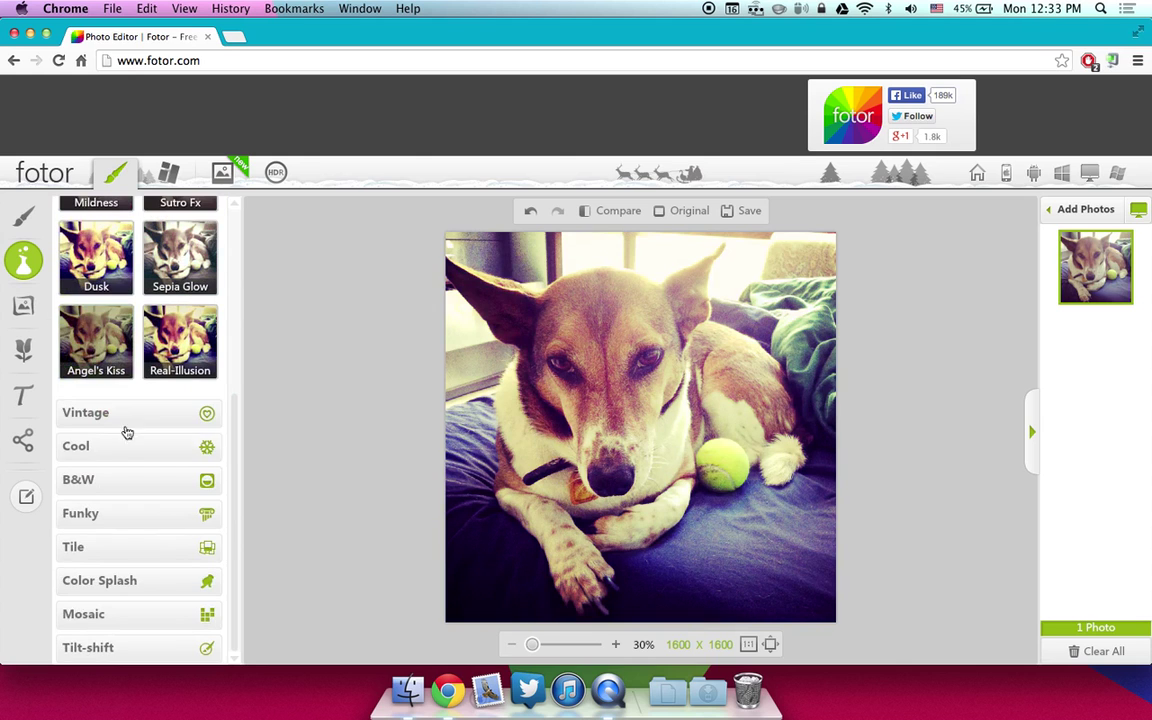
pyautogui.click(175, 581)
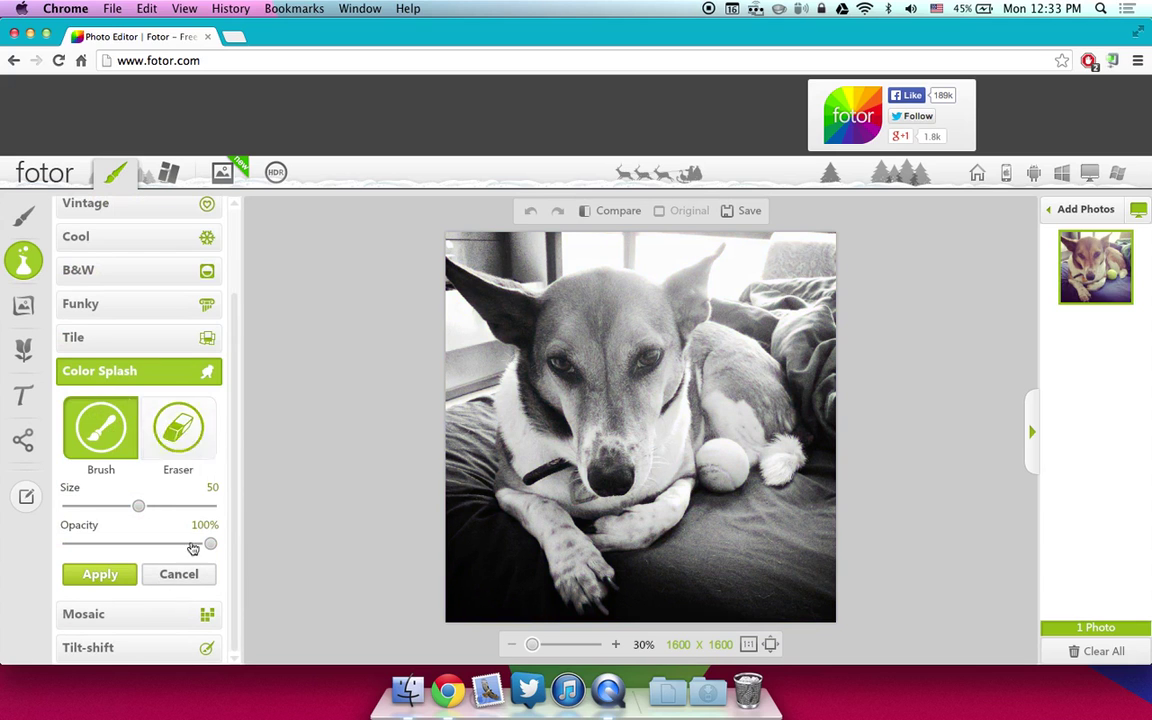
pyautogui.click(177, 574)
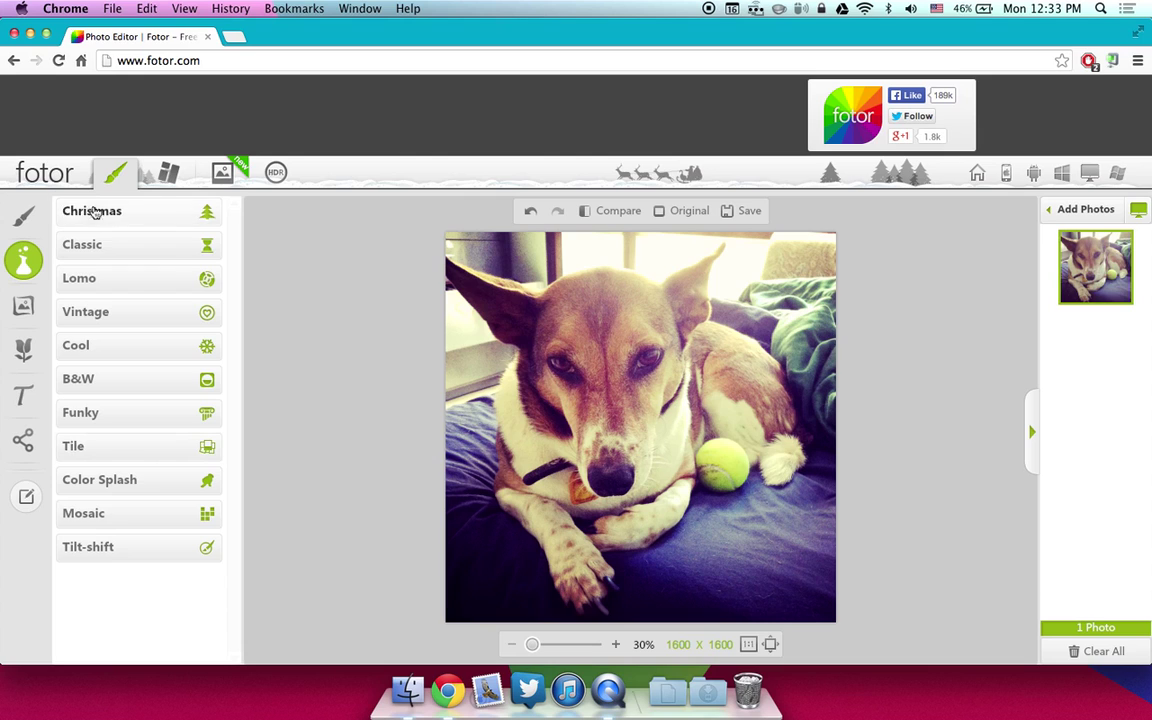
# Step: Add a Polaroid frame and adjust its outer border, inner border, corners and caption space
pyautogui.click(28, 304)
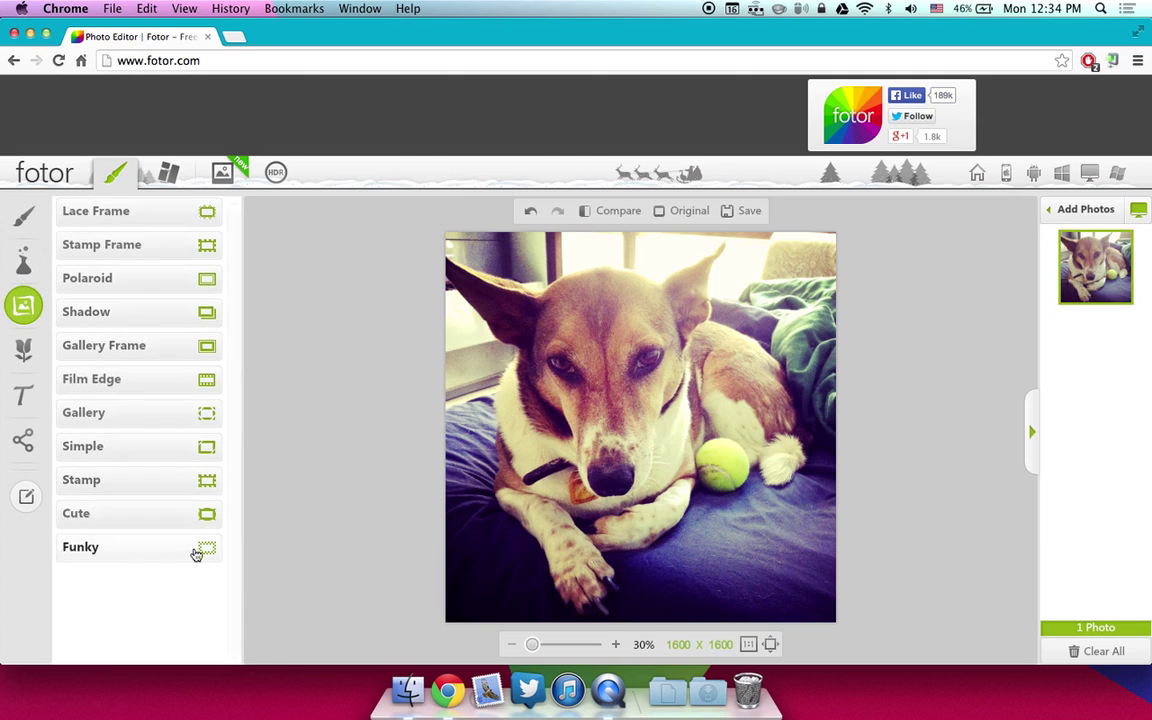
pyautogui.click(171, 283)
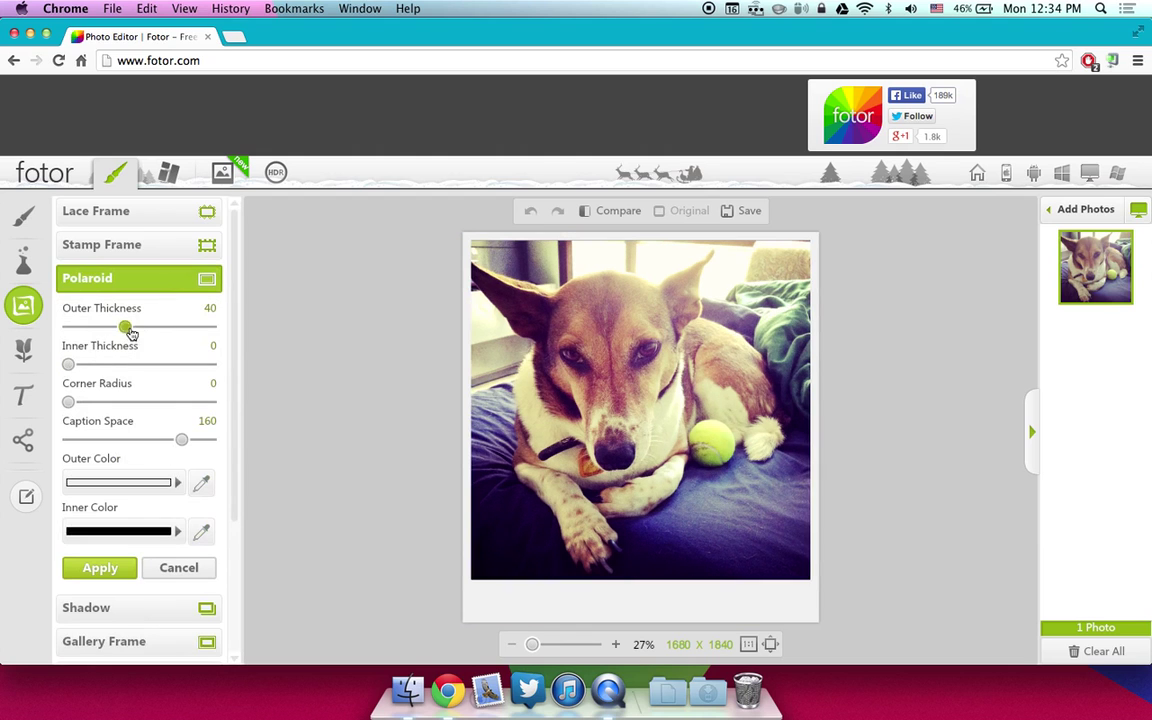
pyautogui.moveTo(124, 327)
pyautogui.mouseDown()
pyautogui.moveTo(170, 327)
pyautogui.moveTo(105, 343)
pyautogui.moveTo(182, 342)
pyautogui.moveTo(211, 327)
pyautogui.moveTo(130, 327)
pyautogui.mouseUp()
pyautogui.moveTo(70, 364); pyautogui.dragTo(105, 364)
pyautogui.moveTo(70, 404)
pyautogui.mouseDown()
pyautogui.moveTo(127, 402)
pyautogui.moveTo(68, 402)
pyautogui.mouseUp()
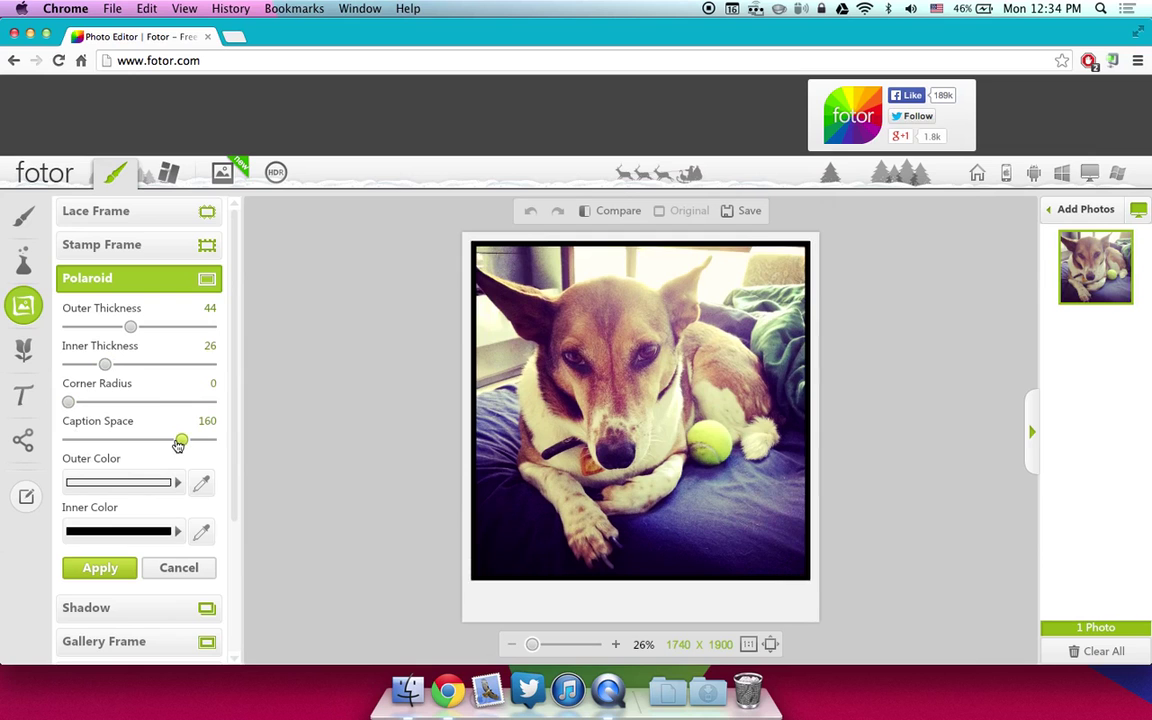
pyautogui.moveTo(180, 441); pyautogui.dragTo(35, 450)
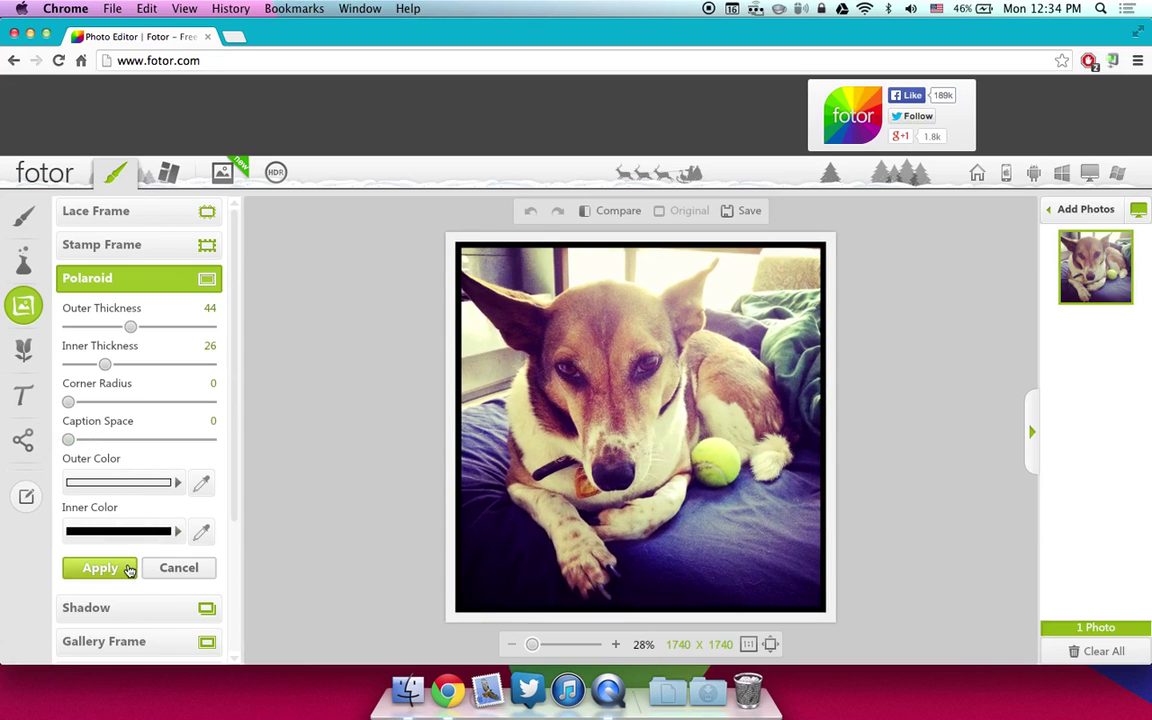
# Step: Apply the Polaroid frame and add the dark Simple frame, making the image 1712 × 1712
pyautogui.click(100, 567)
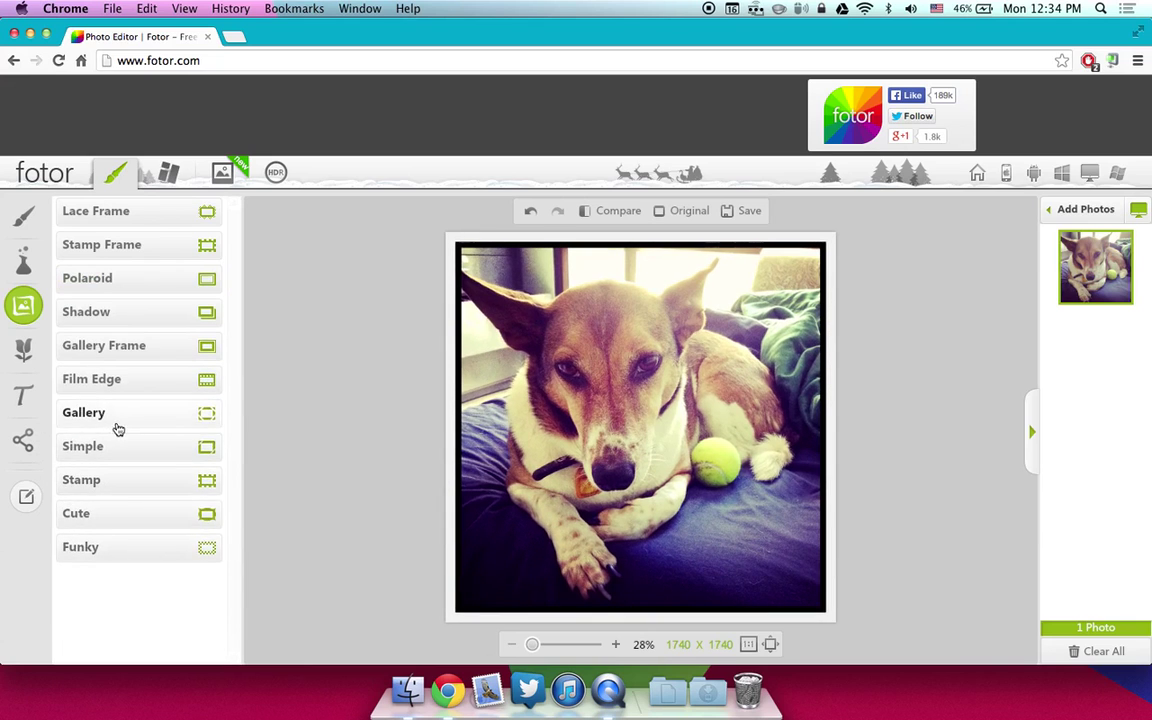
pyautogui.click(168, 453)
pyautogui.click(197, 466)
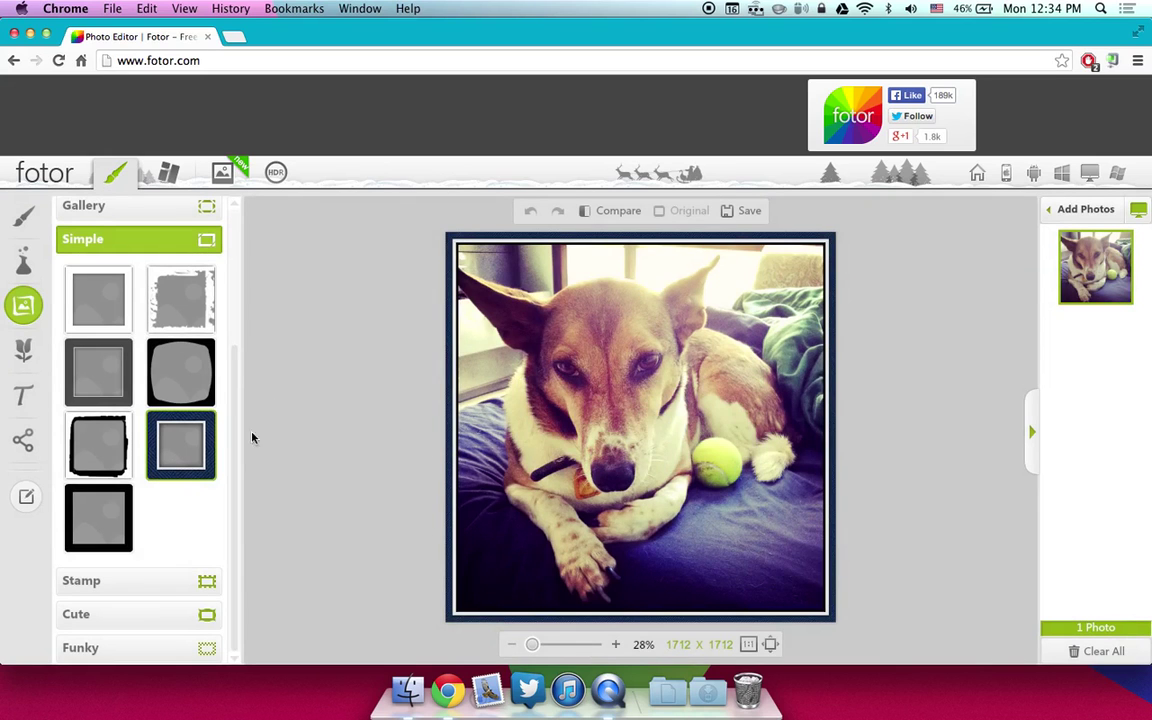
# Step: Keep the frame changes and place a rectangular speech bubble at the photo's upper right
pyautogui.click(23, 358)
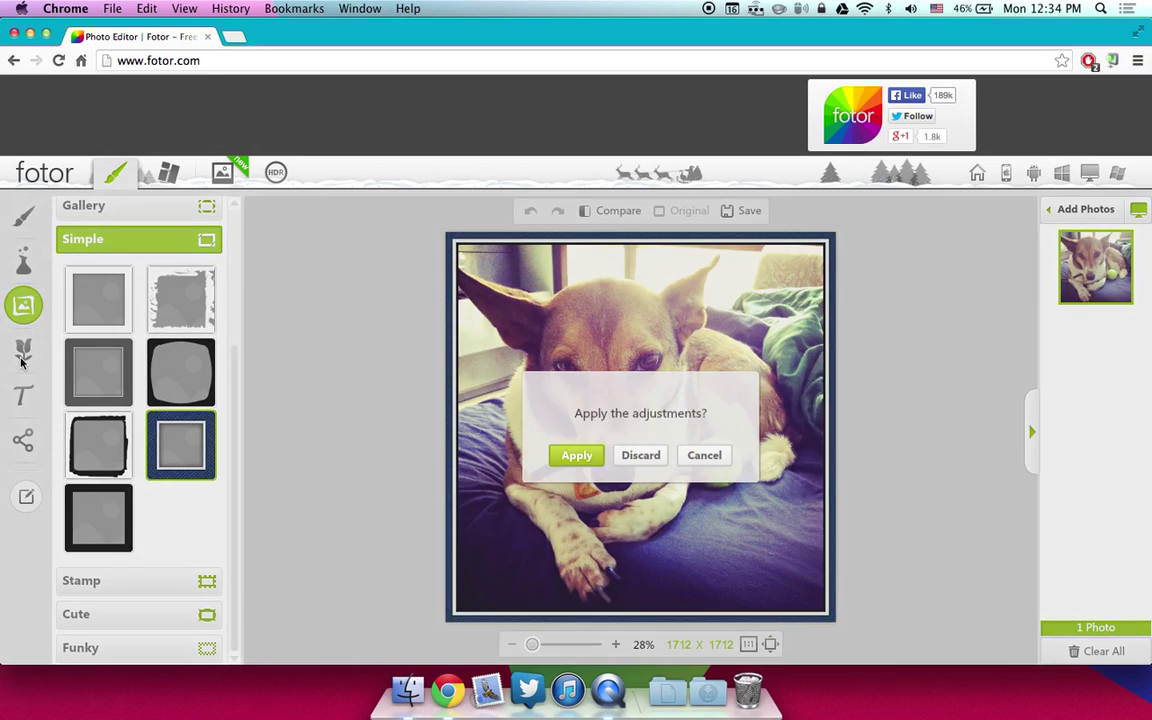
pyautogui.click(576, 455)
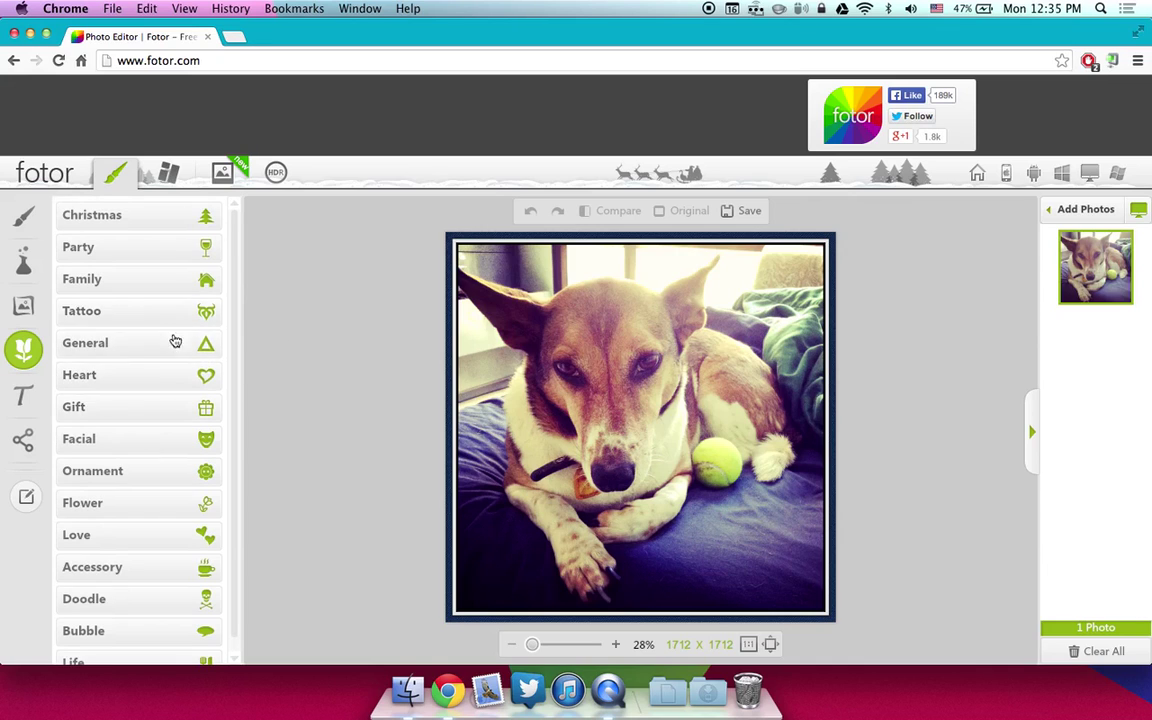
pyautogui.scroll(-1, 78, 265)
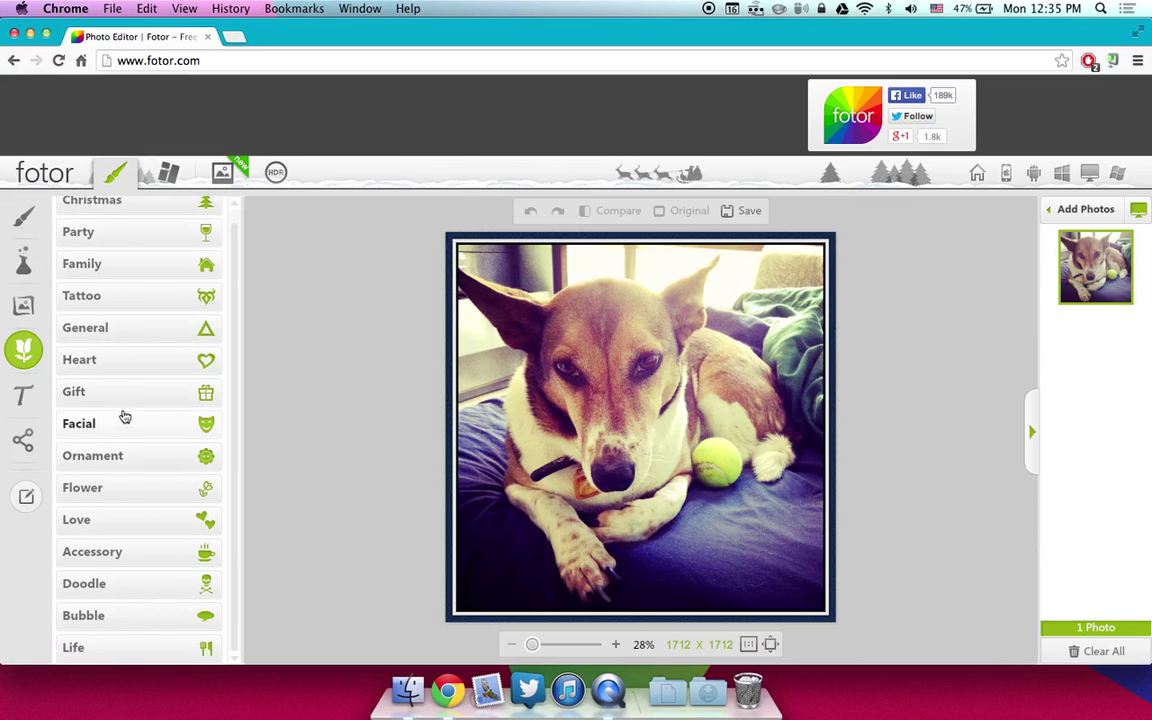
pyautogui.click(125, 625)
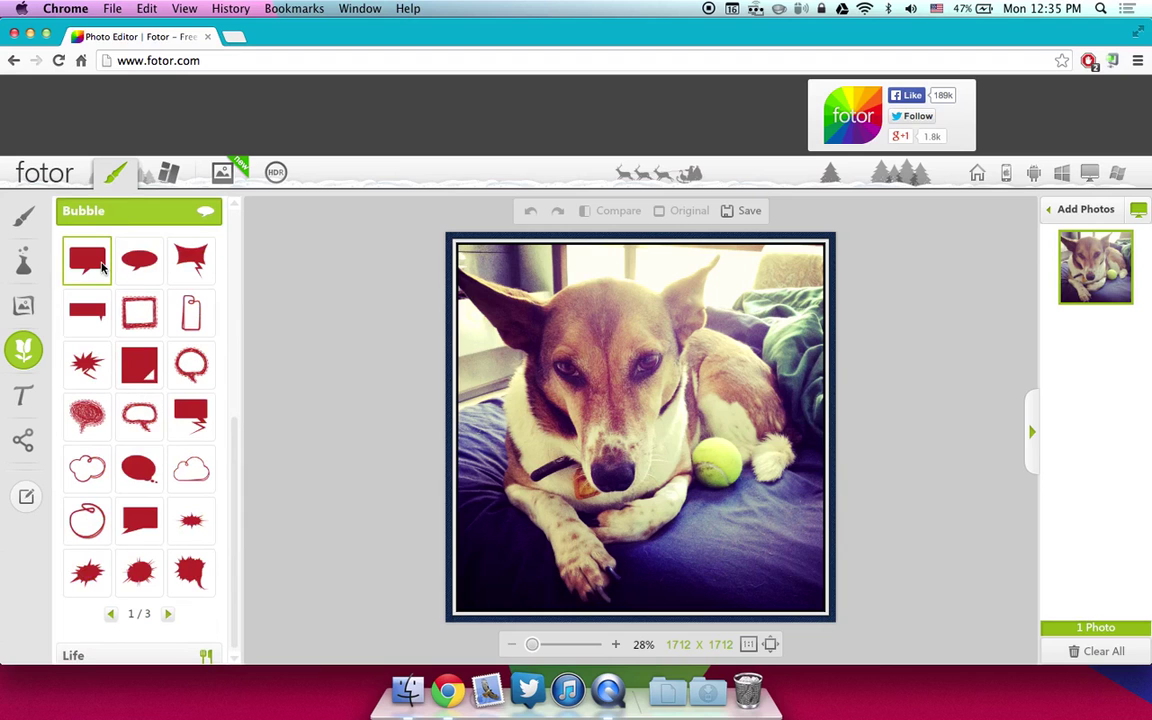
pyautogui.click(107, 262)
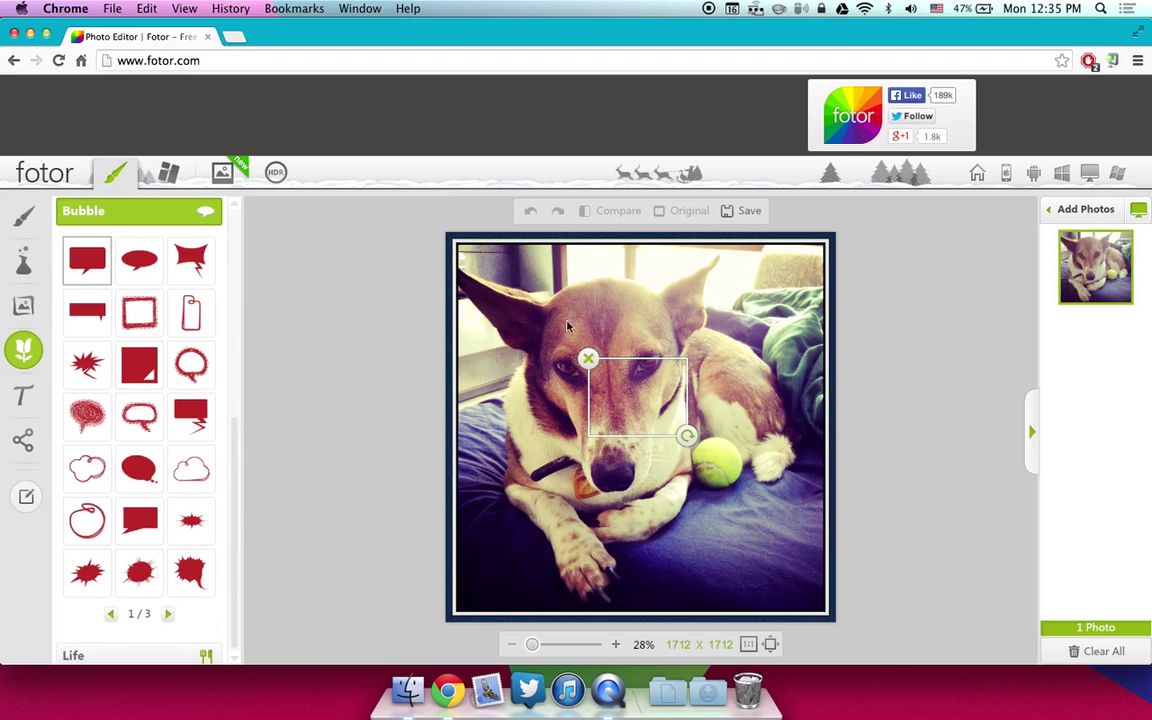
pyautogui.moveTo(663, 404); pyautogui.dragTo(798, 293)
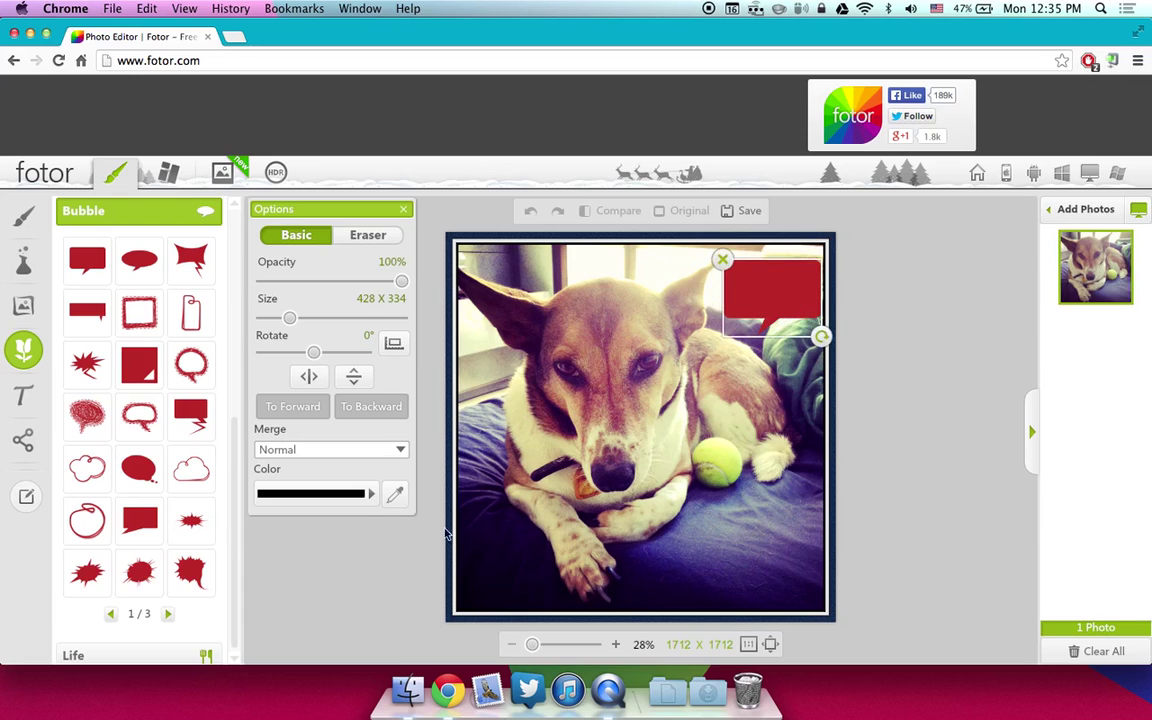
# Step: Color the bubble pinkish-red CC0033, shift it down-left, and enlarge it to 565 X 440
pyautogui.click(350, 507)
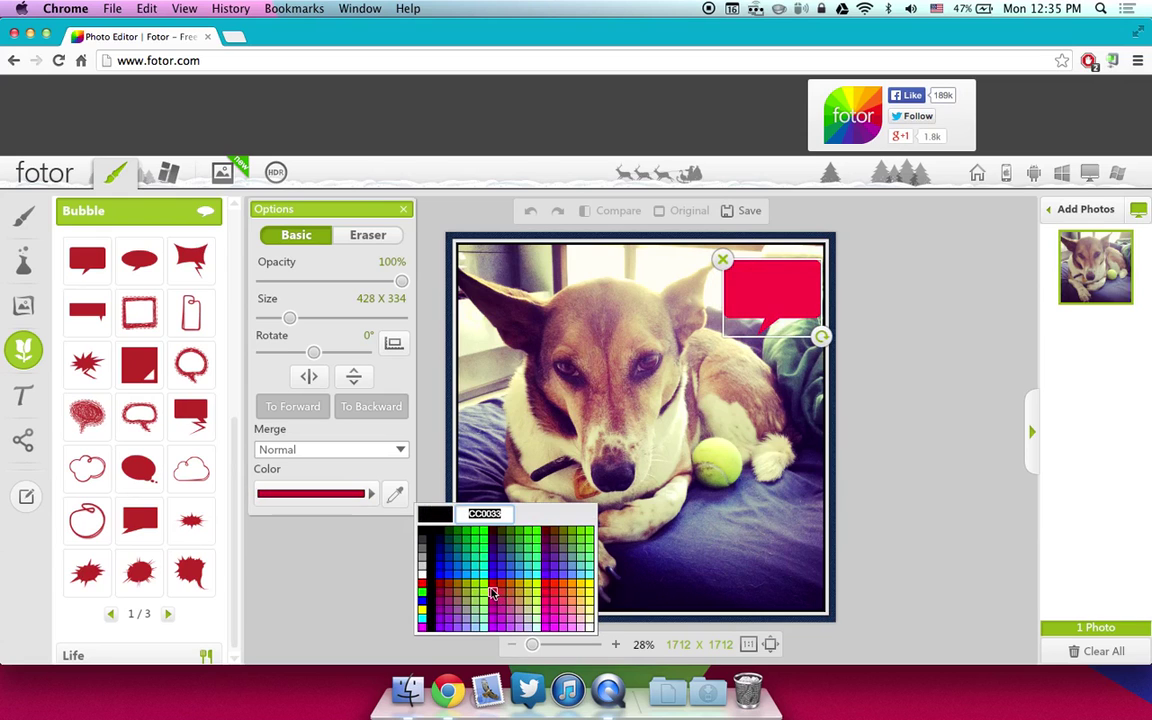
pyautogui.click(492, 594)
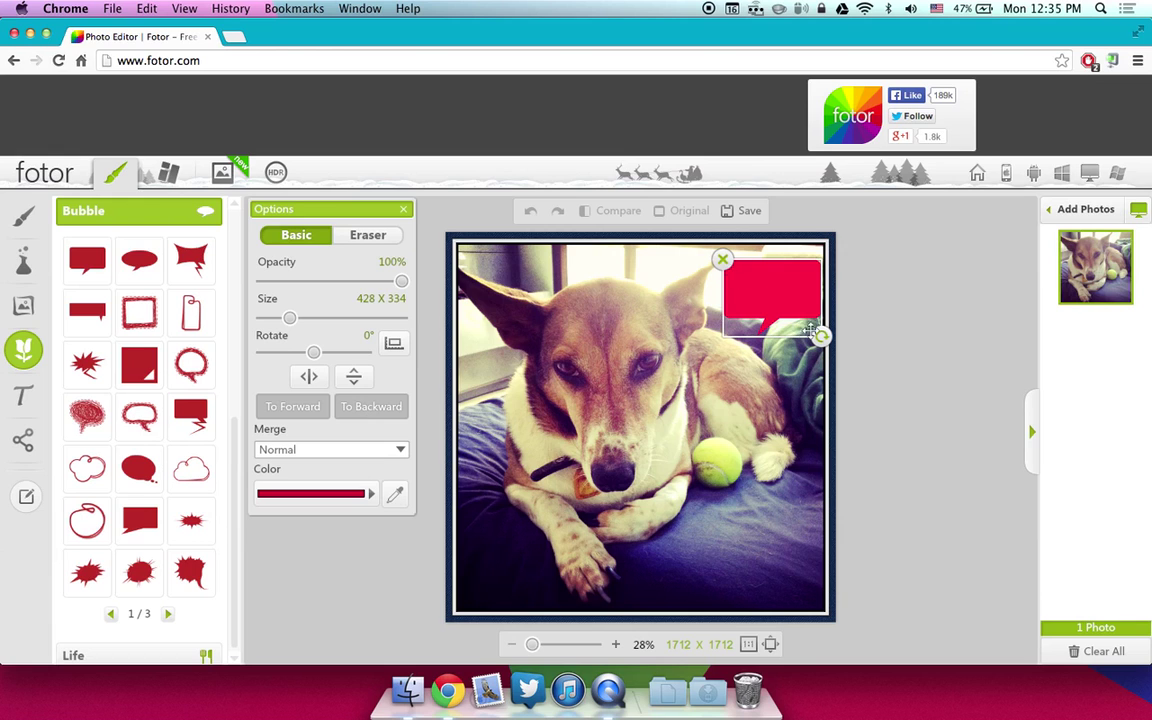
pyautogui.moveTo(764, 311); pyautogui.dragTo(736, 330)
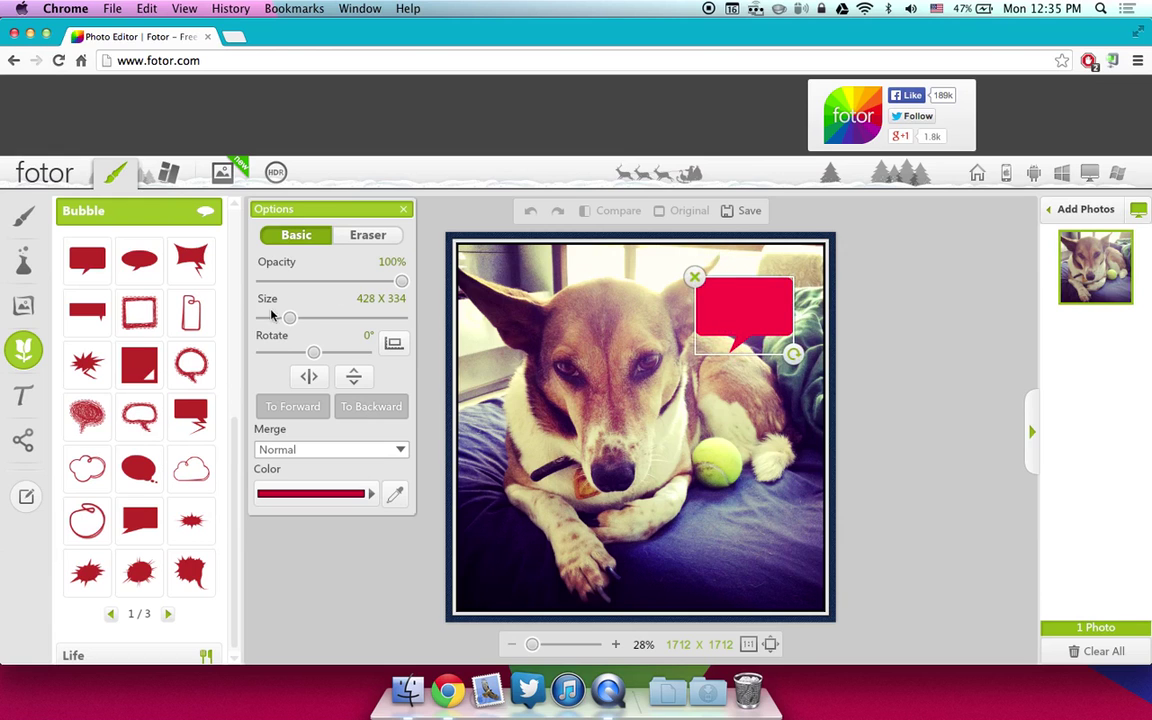
pyautogui.moveTo(288, 322); pyautogui.dragTo(311, 364)
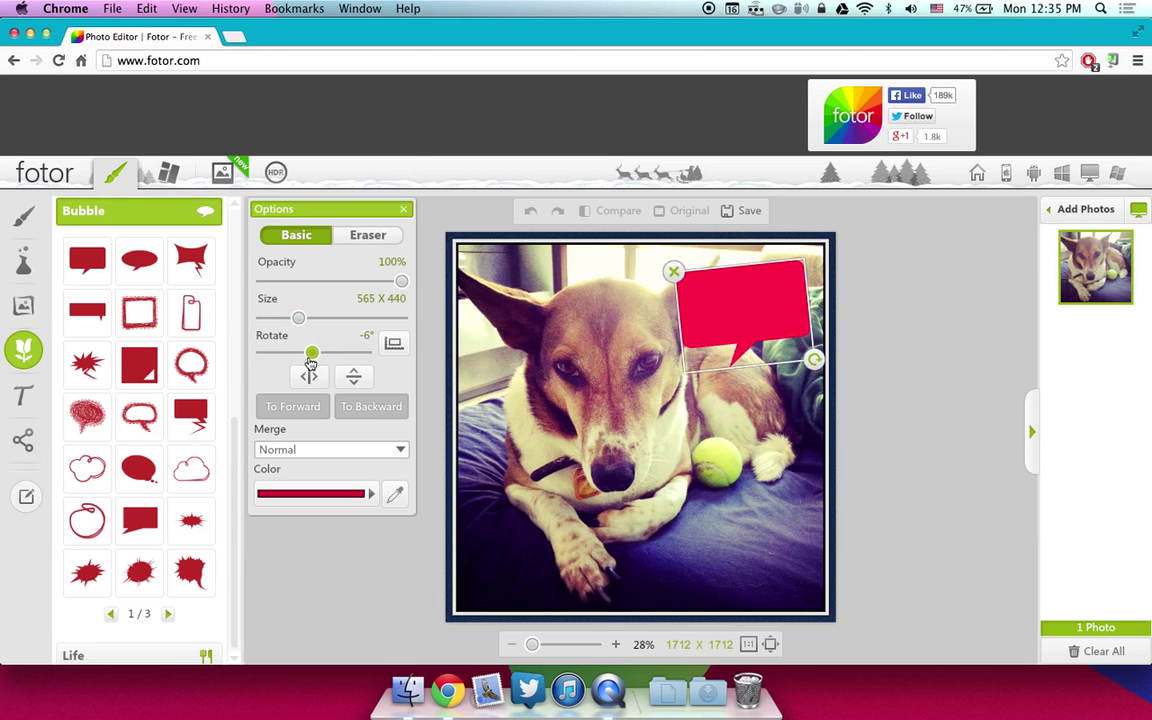
# Step: Try erasing part of the bubble, restore it, and finish editing the bubble
pyautogui.click(349, 236)
pyautogui.moveTo(738, 298)
pyautogui.mouseDown()
pyautogui.moveTo(740, 320)
pyautogui.moveTo(773, 318)
pyautogui.moveTo(752, 296)
pyautogui.moveTo(742, 318)
pyautogui.moveTo(768, 322)
pyautogui.moveTo(772, 305)
pyautogui.mouseUp()
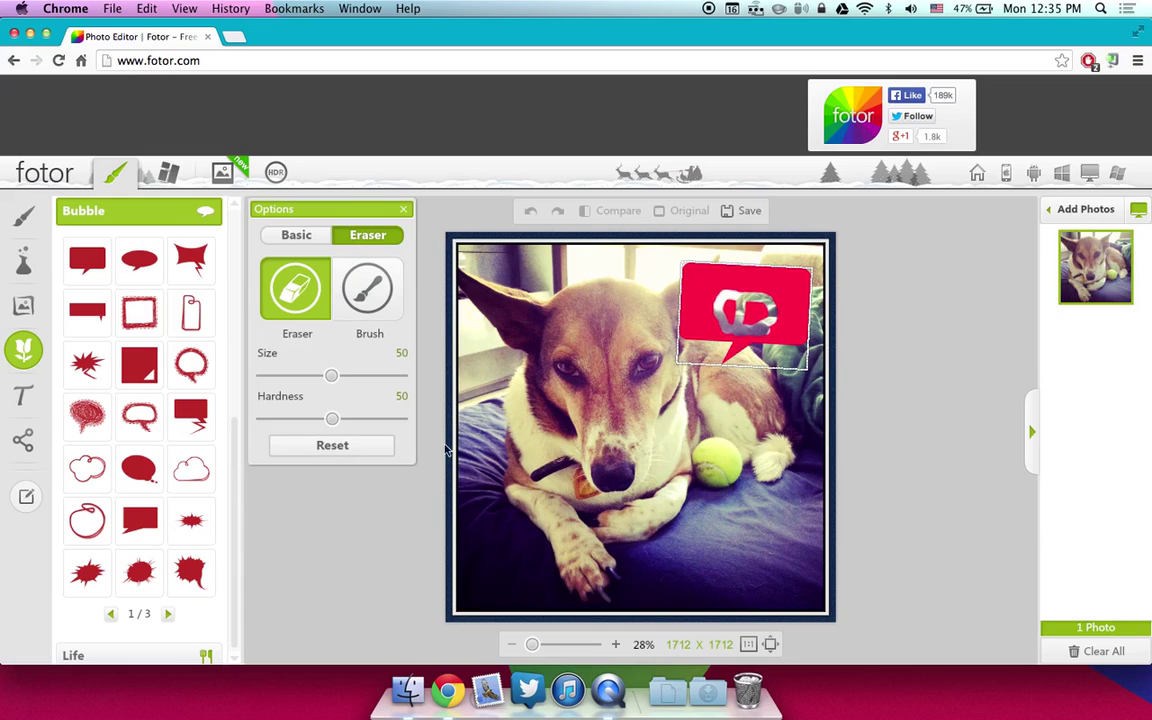
pyautogui.click(365, 447)
pyautogui.click(296, 234)
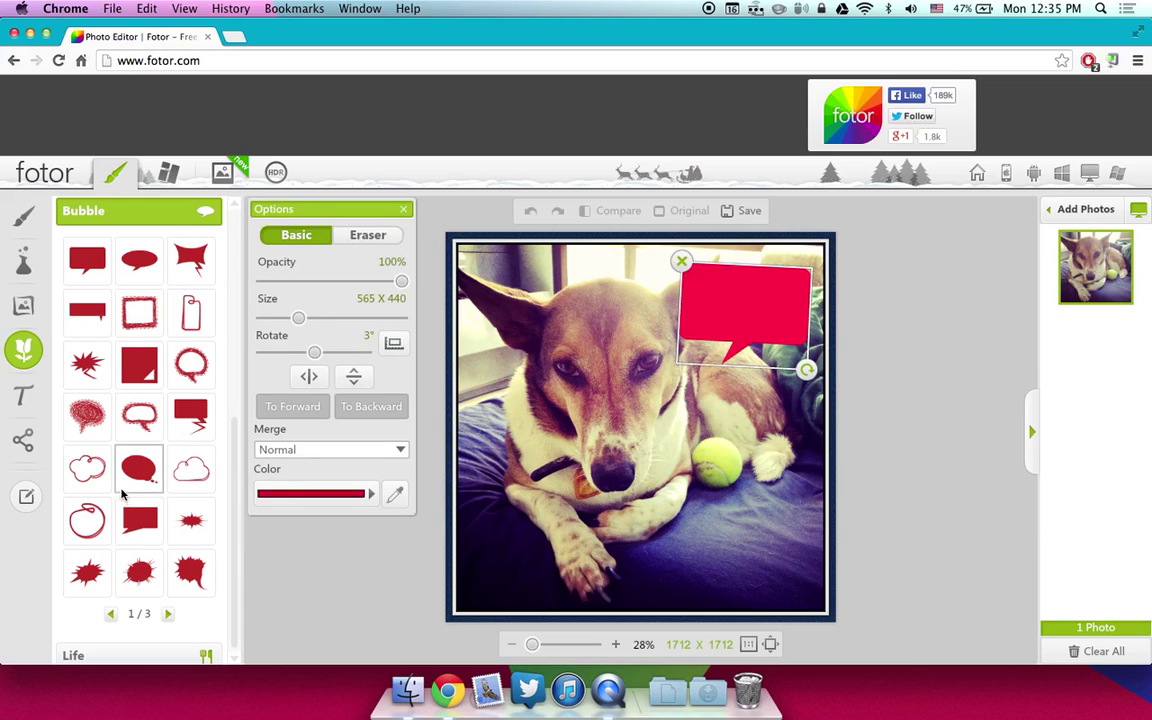
pyautogui.scroll(-1, 121, 488)
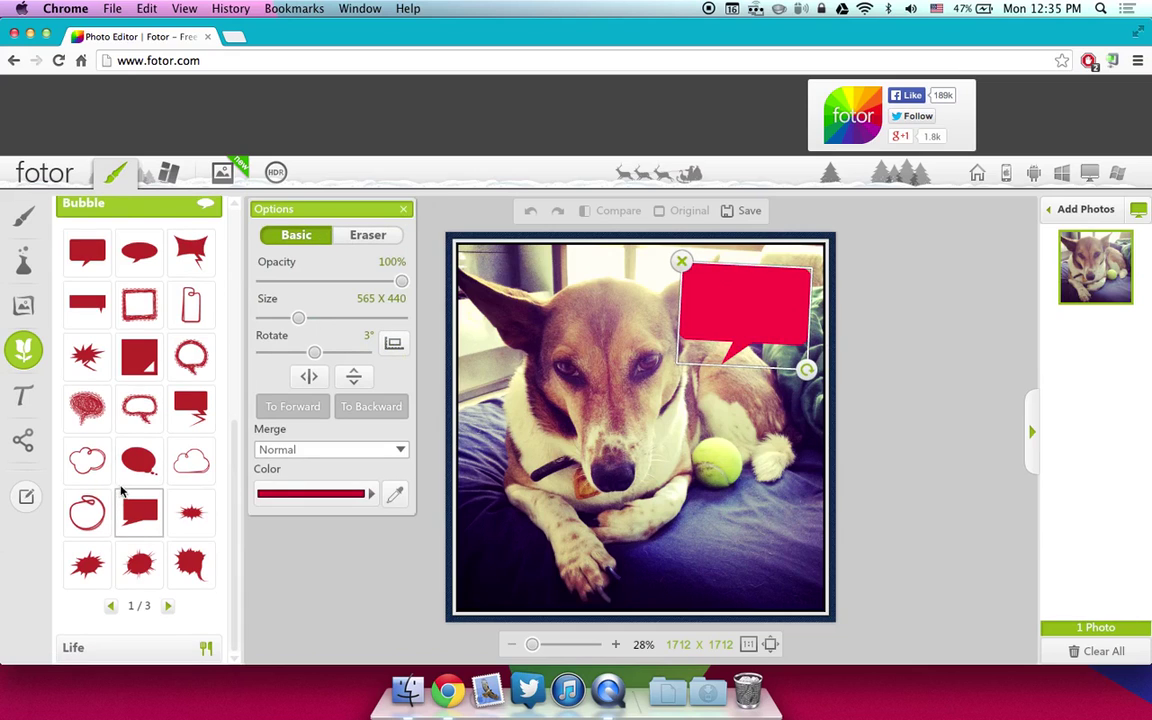
pyautogui.click(405, 213)
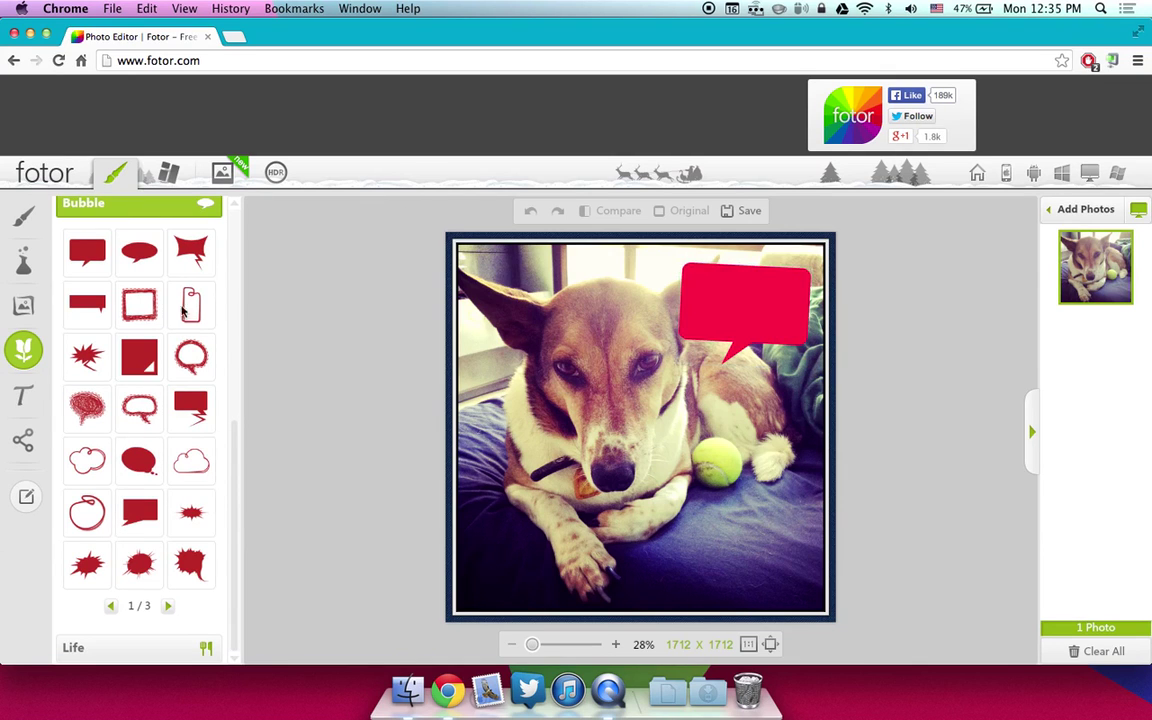
# Step: Apply the bubble changes, then insert a Hobo Std placeholder text box on the photo
pyautogui.click(26, 400)
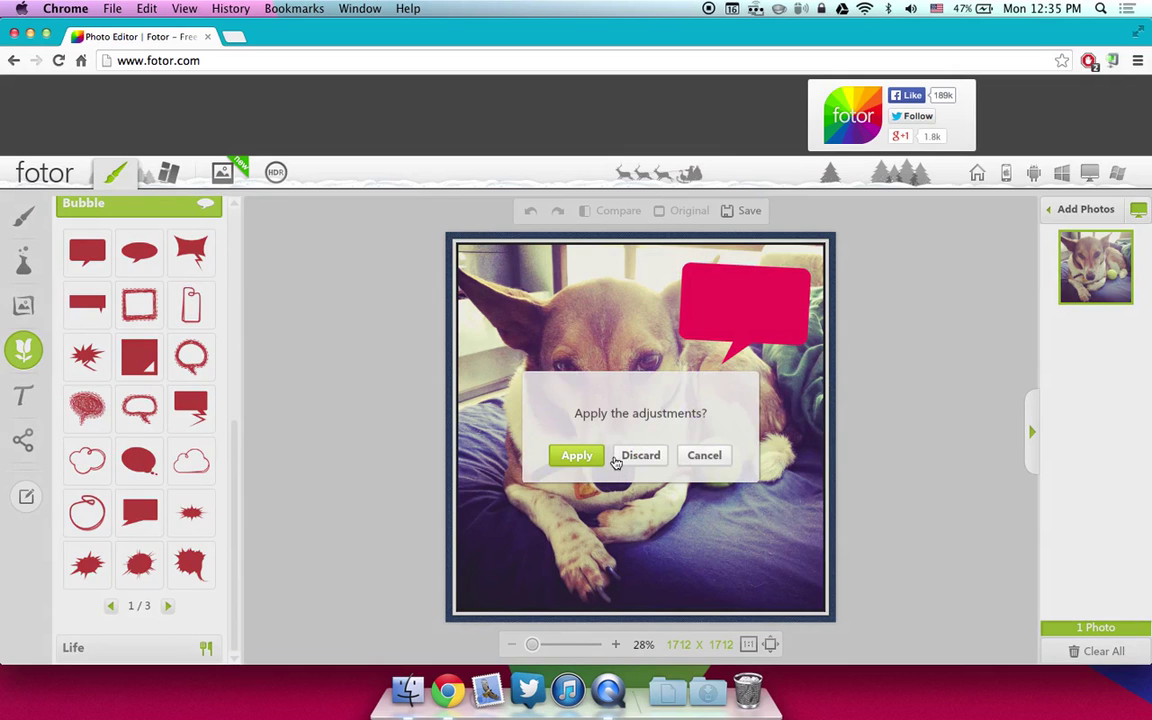
pyautogui.click(577, 457)
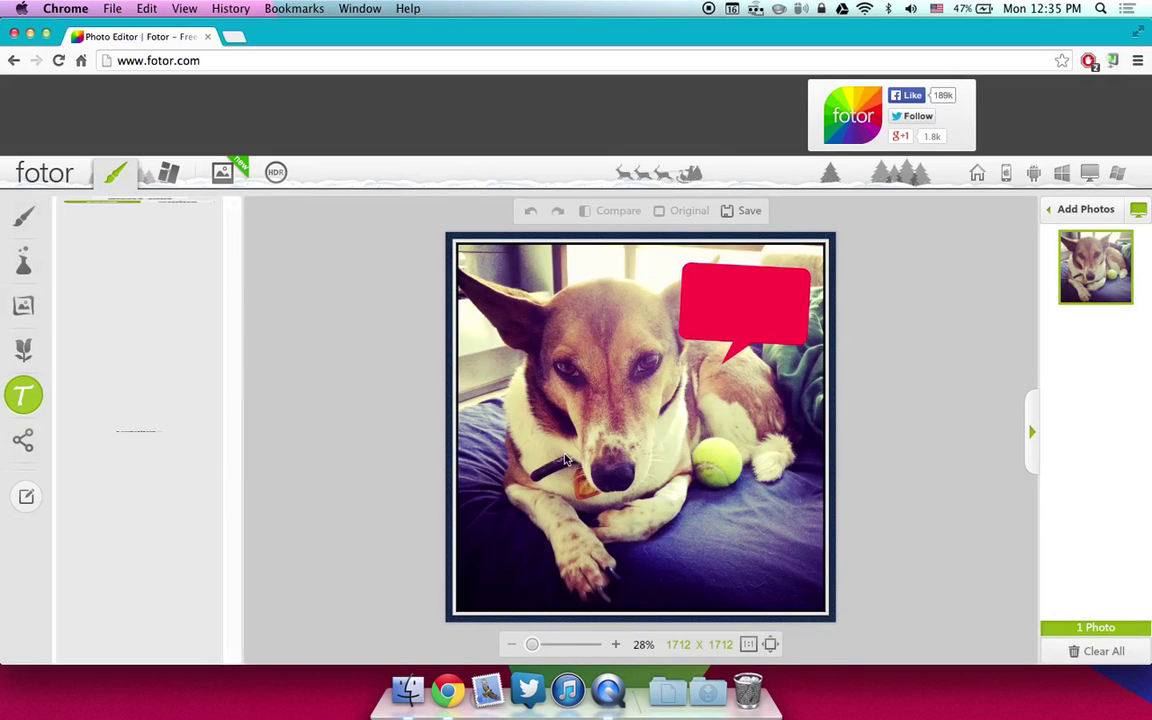
pyautogui.scroll(-10, 172, 383)
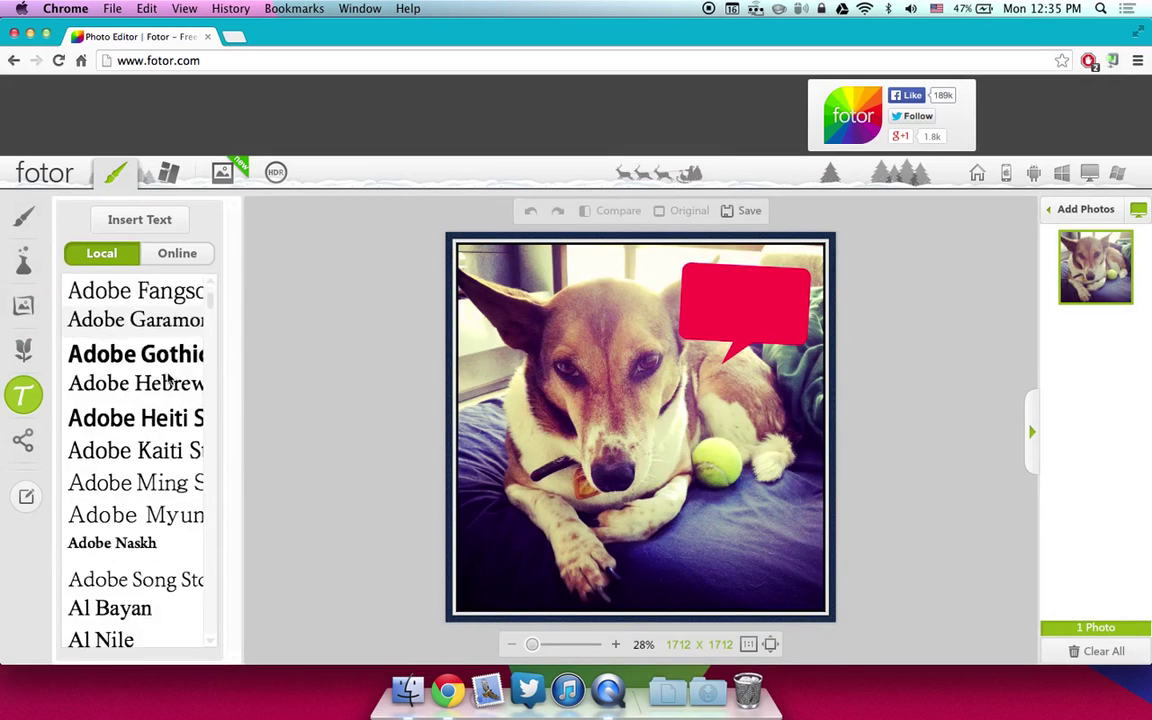
pyautogui.scroll(-12, 157, 400)
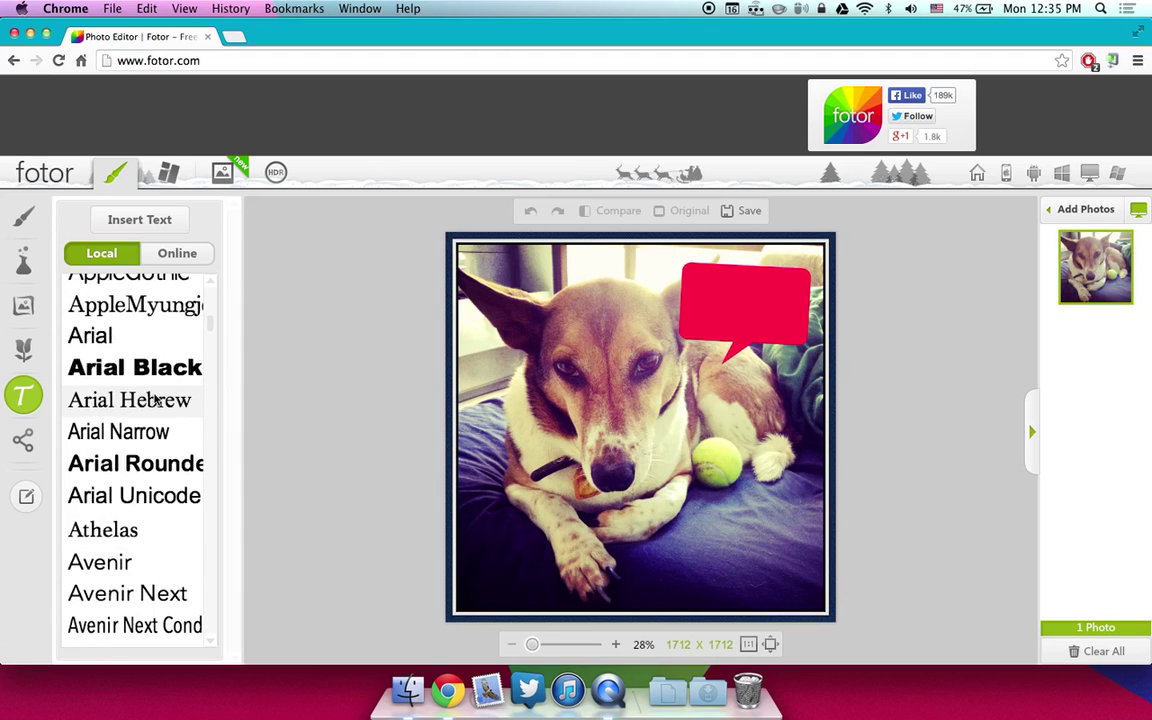
pyautogui.scroll(-12, 160, 402)
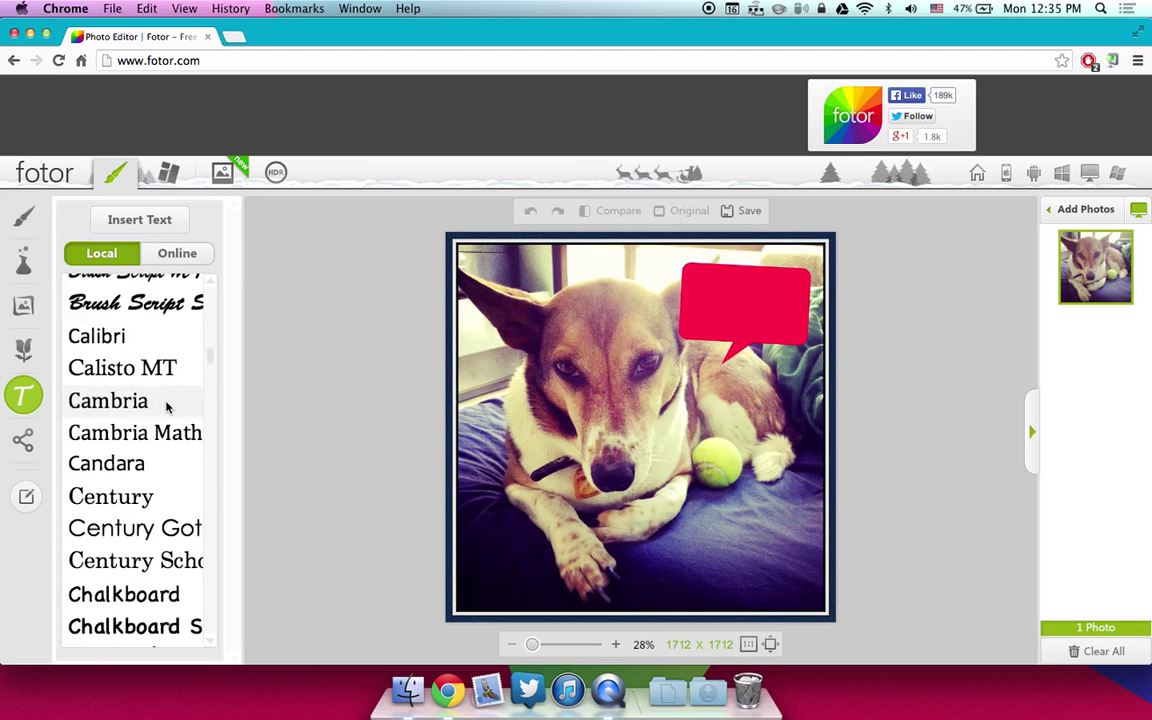
pyautogui.scroll(-12, 160, 403)
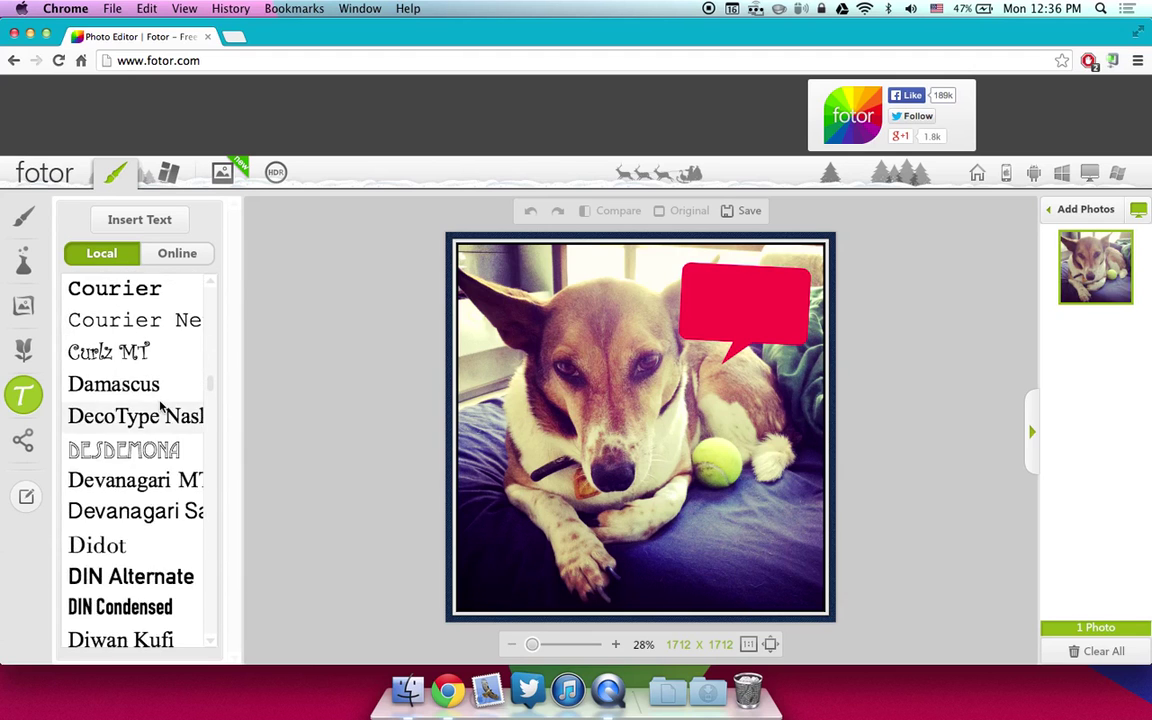
pyautogui.scroll(-4, 155, 400)
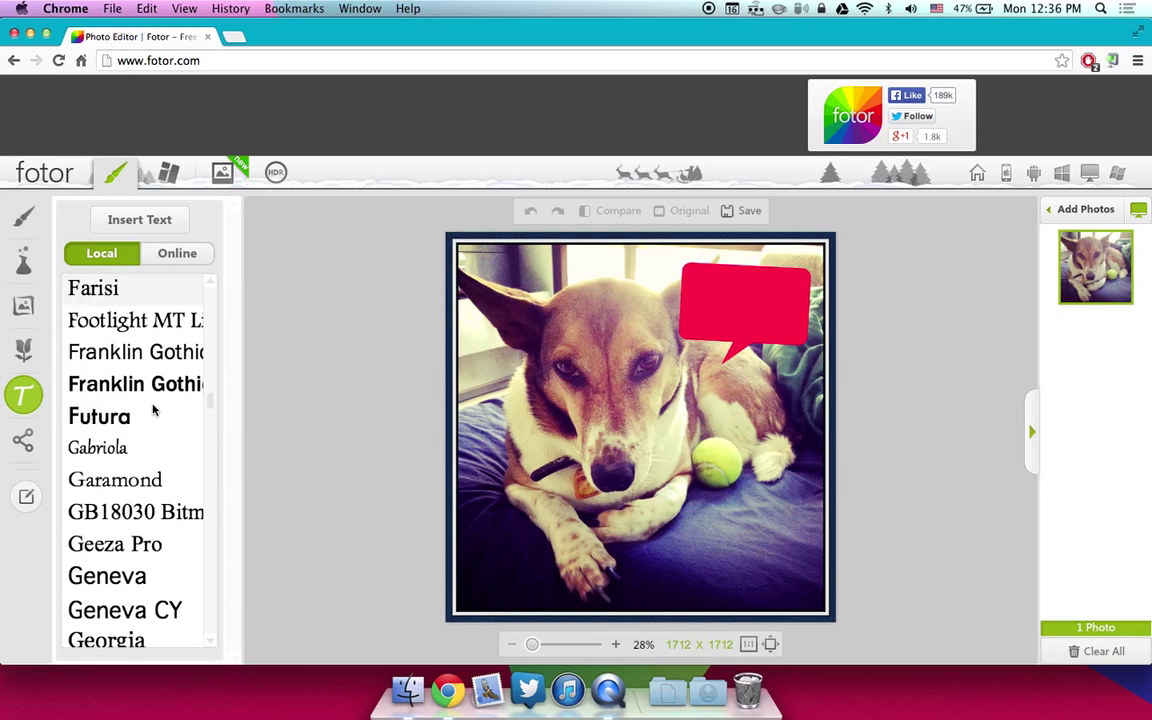
pyautogui.scroll(-8, 145, 400)
pyautogui.scroll(-12, 137, 400)
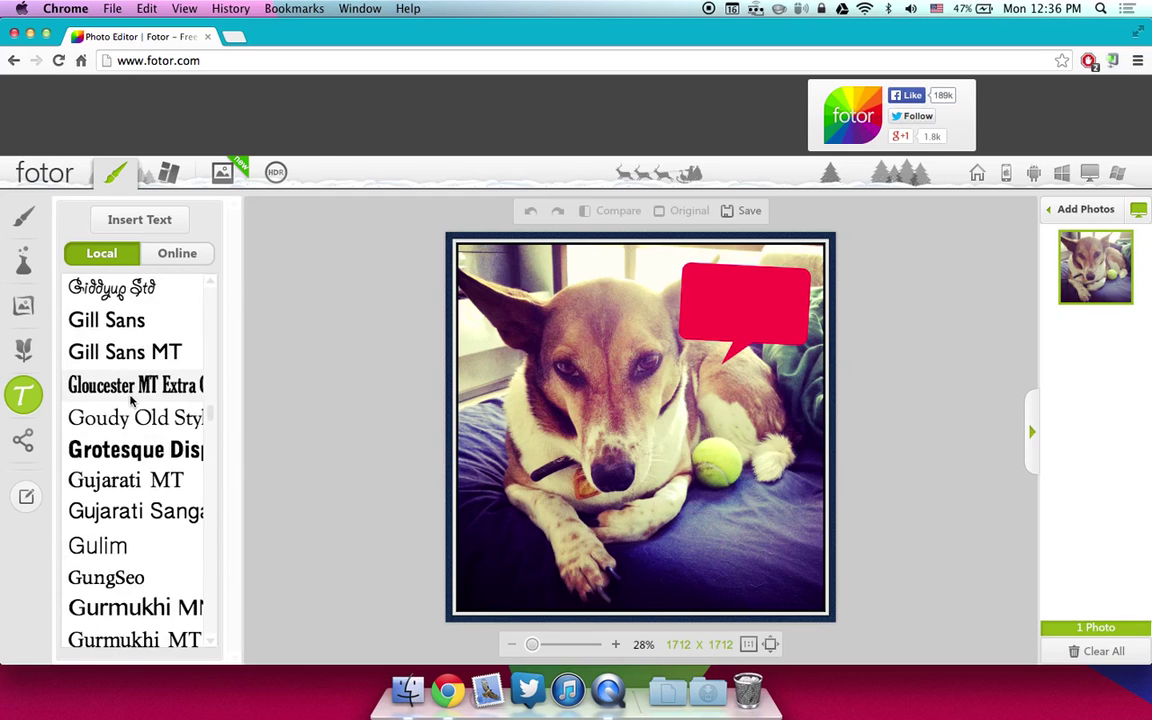
pyautogui.scroll(-6, 100, 400)
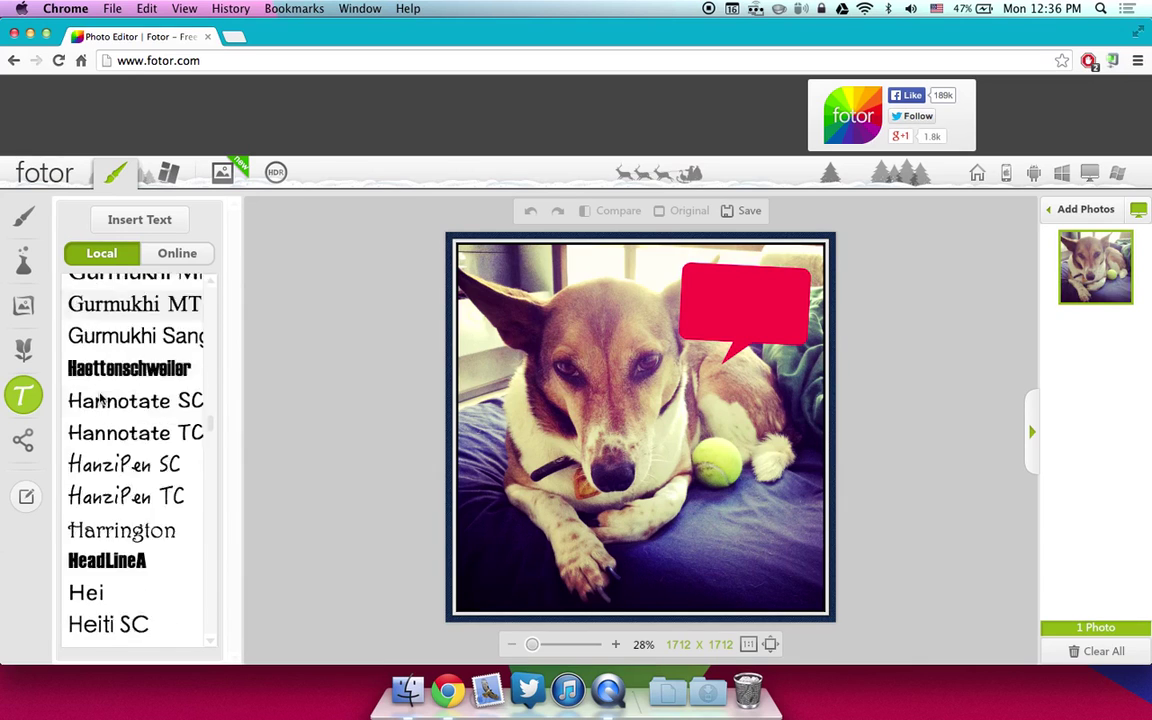
pyautogui.scroll(-12, 106, 372)
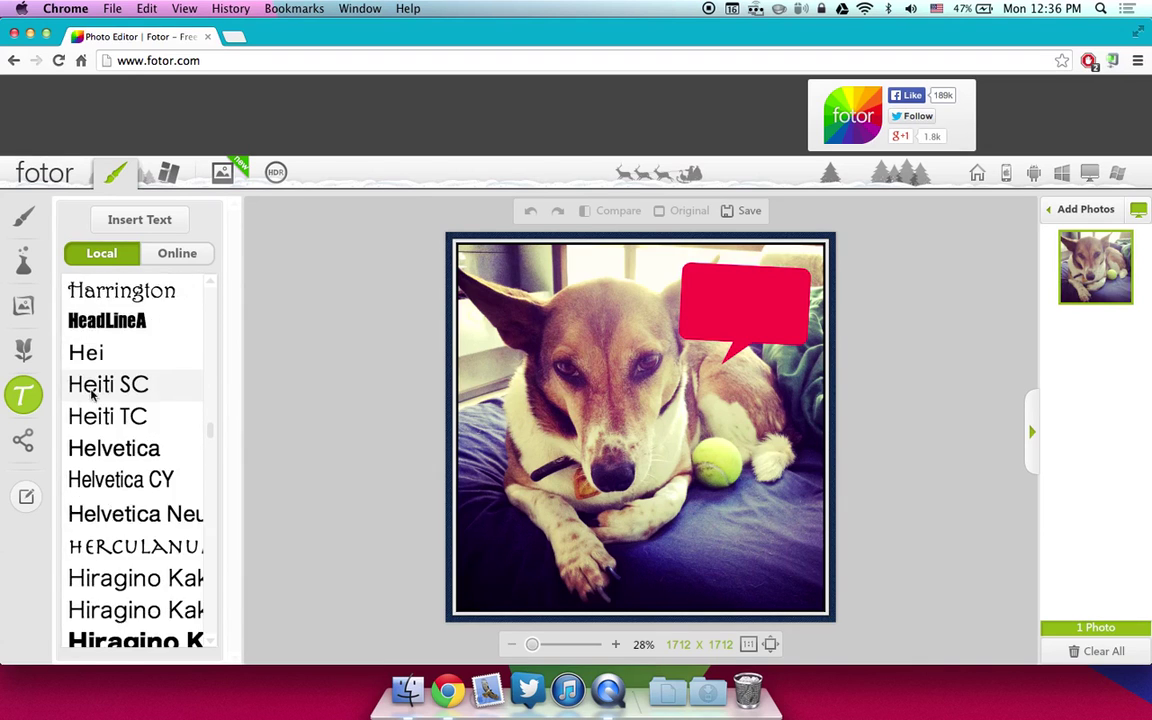
pyautogui.scroll(-5, 104, 470)
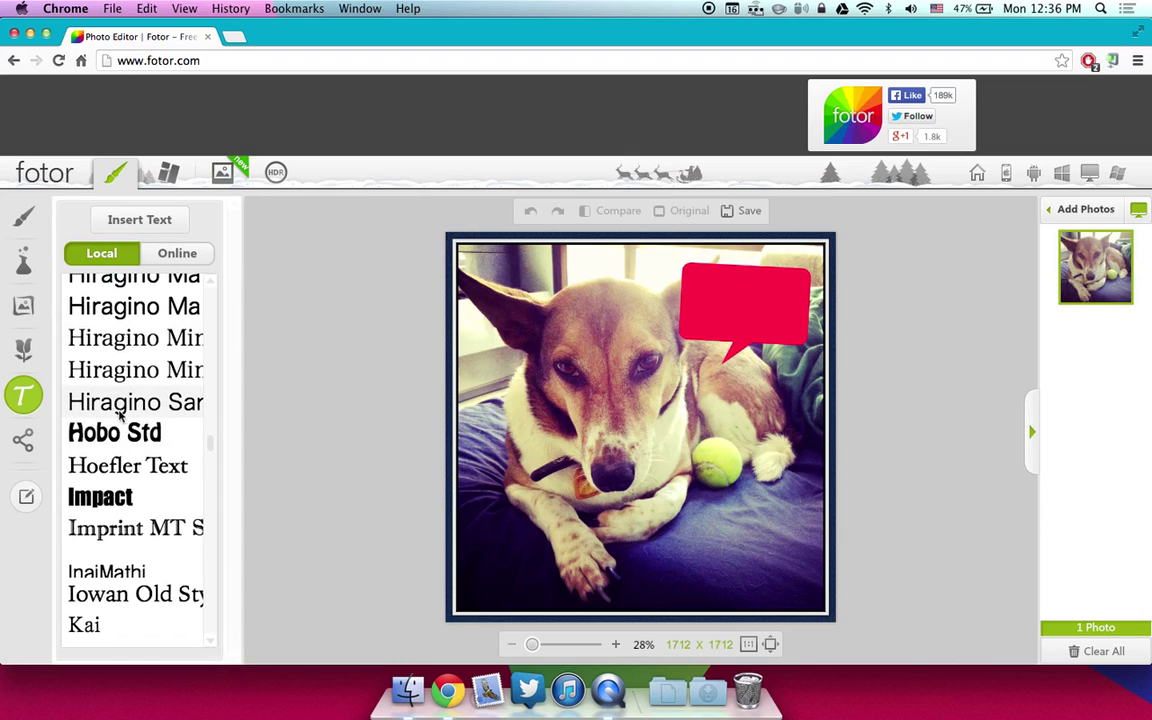
pyautogui.click(119, 438)
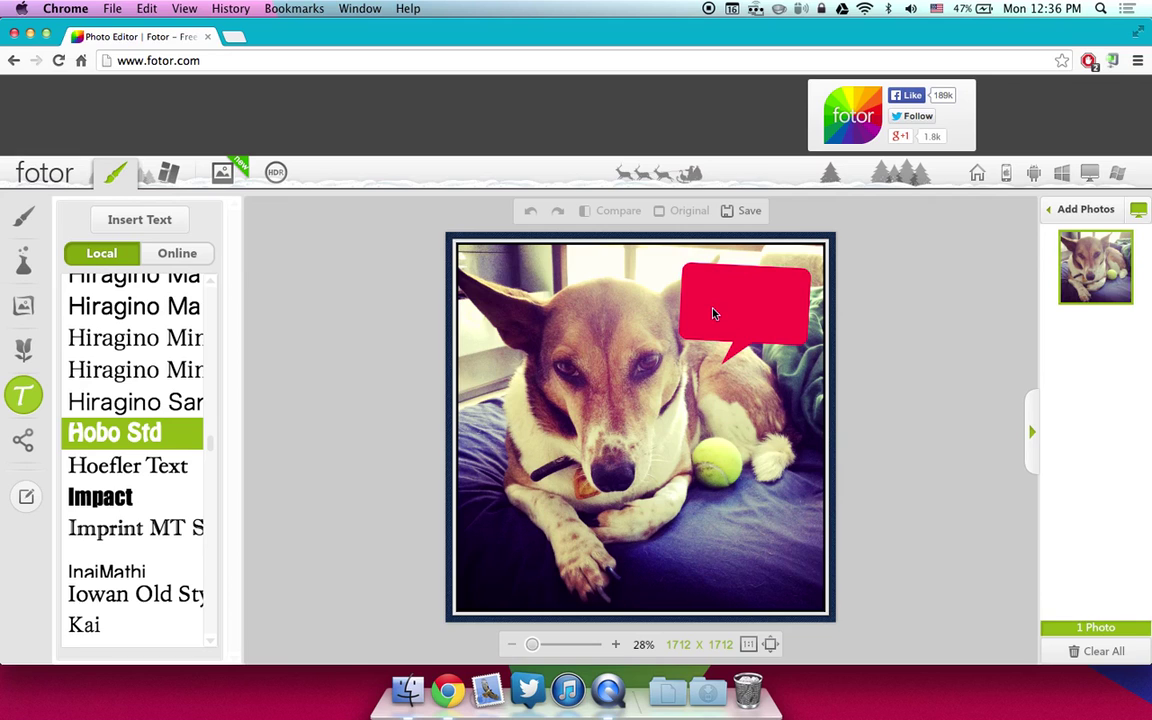
pyautogui.click(142, 222)
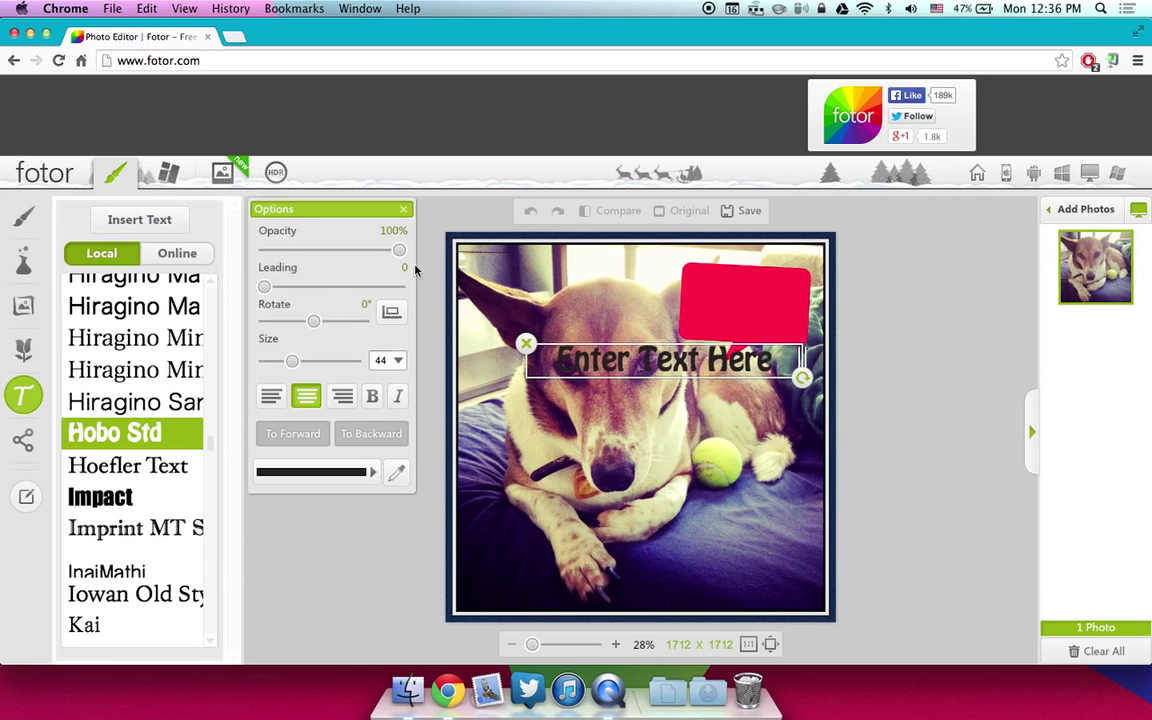
# Step: Replace the placeholder with 'What are you lookin' at?' at size 25, breaking the line after 'What are'
pyautogui.doubleClick(619, 365)
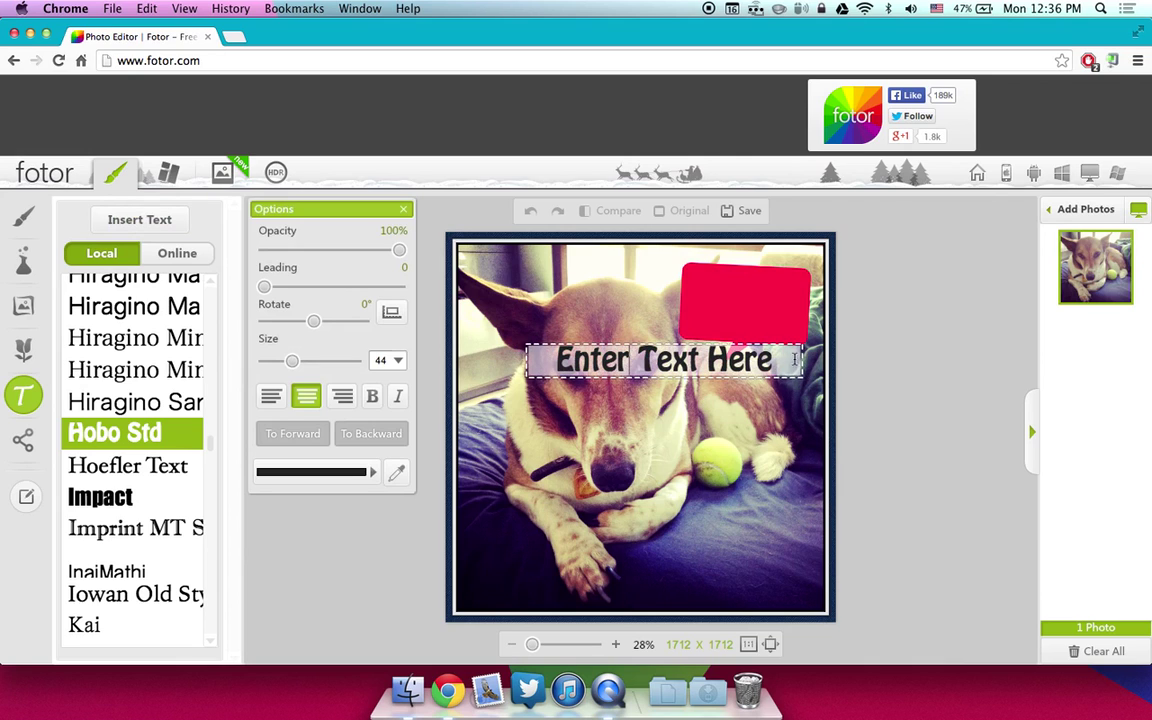
pyautogui.moveTo(796, 360); pyautogui.dragTo(497, 354)
pyautogui.write('Wha')
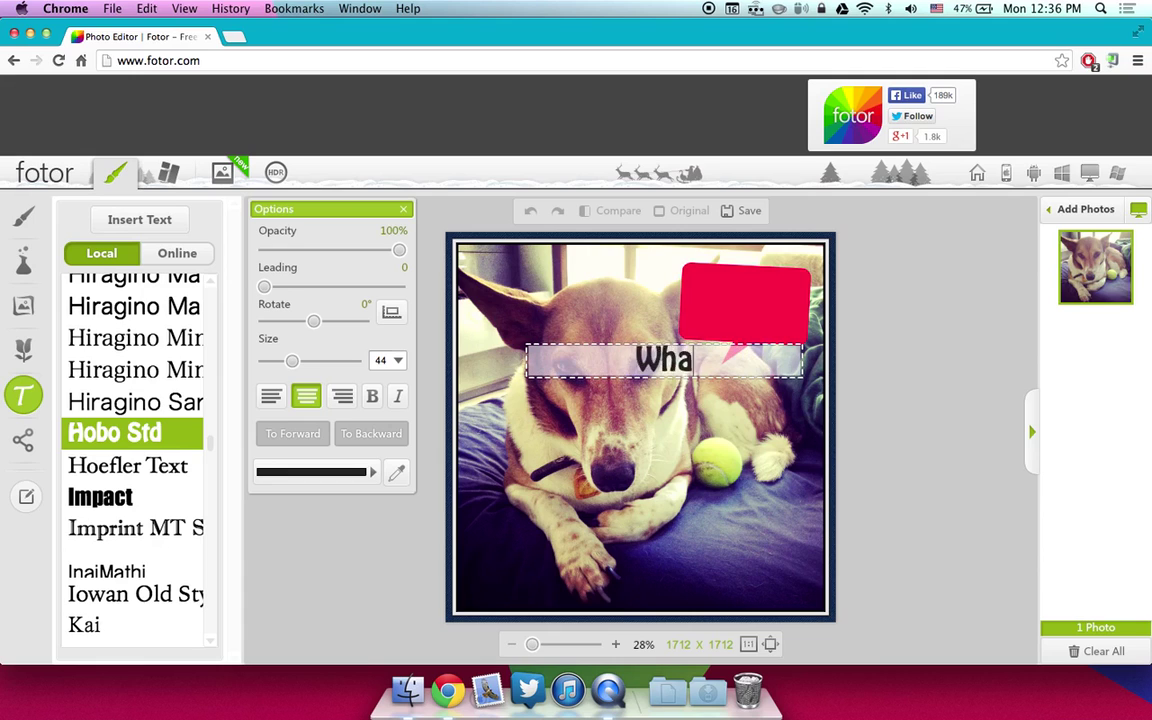
pyautogui.write('t are')
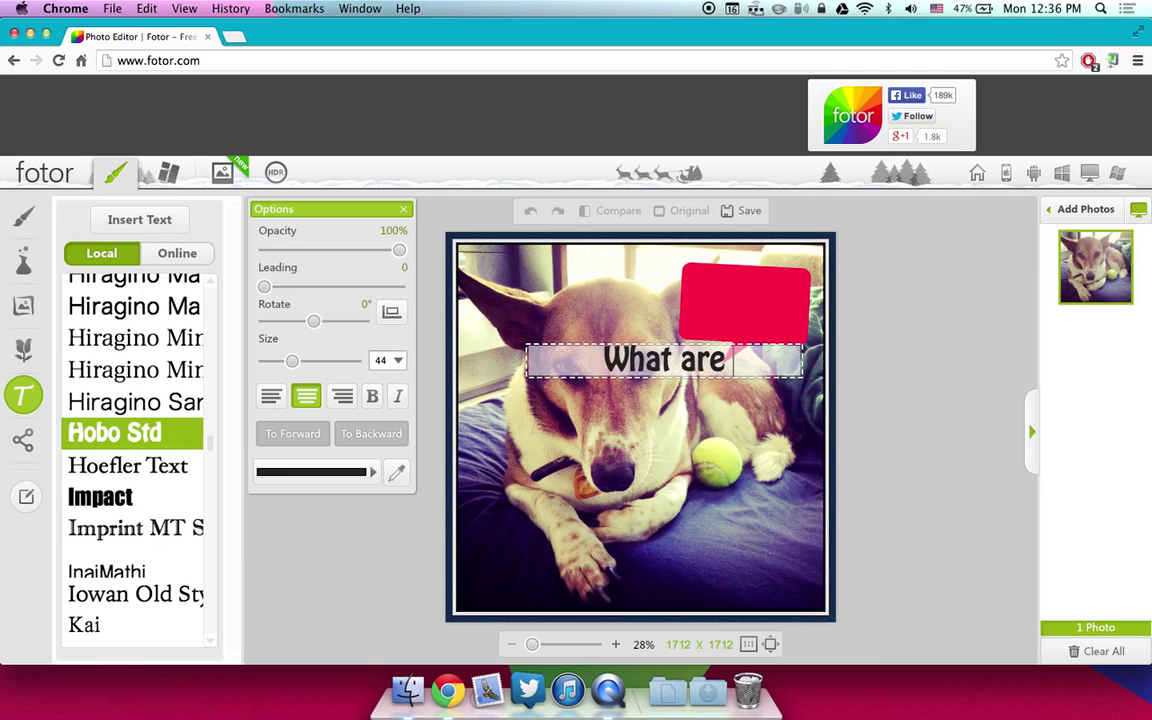
pyautogui.write(' you looki')
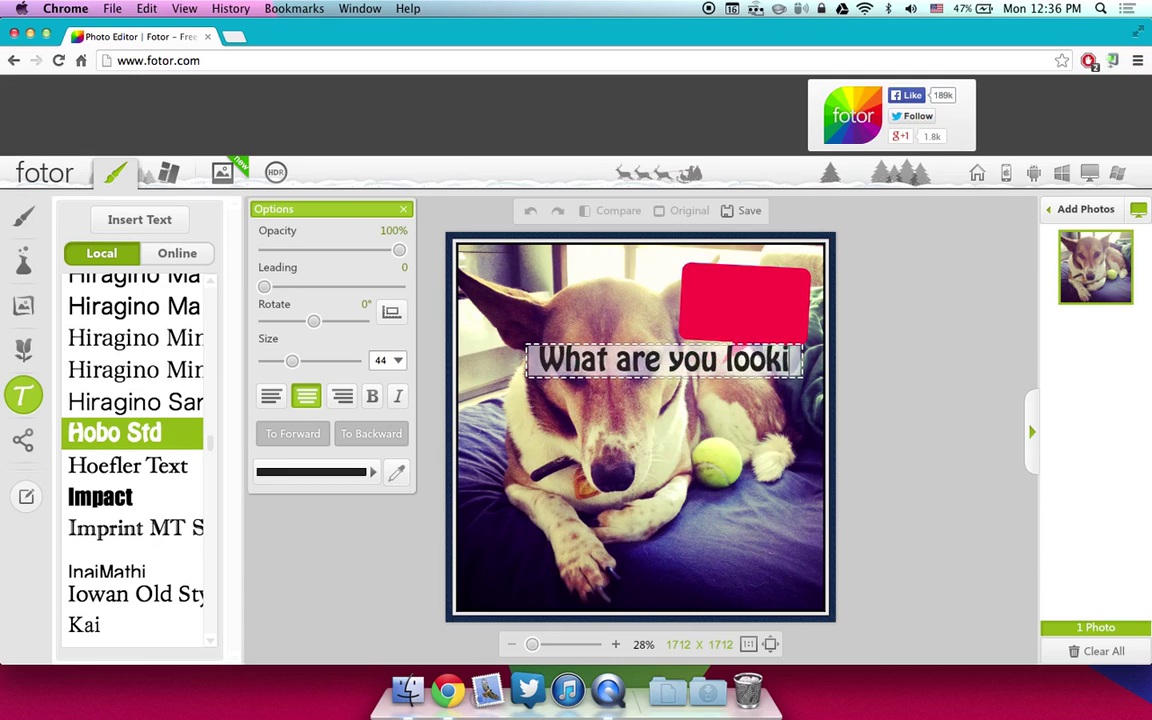
pyautogui.write("n' at?")
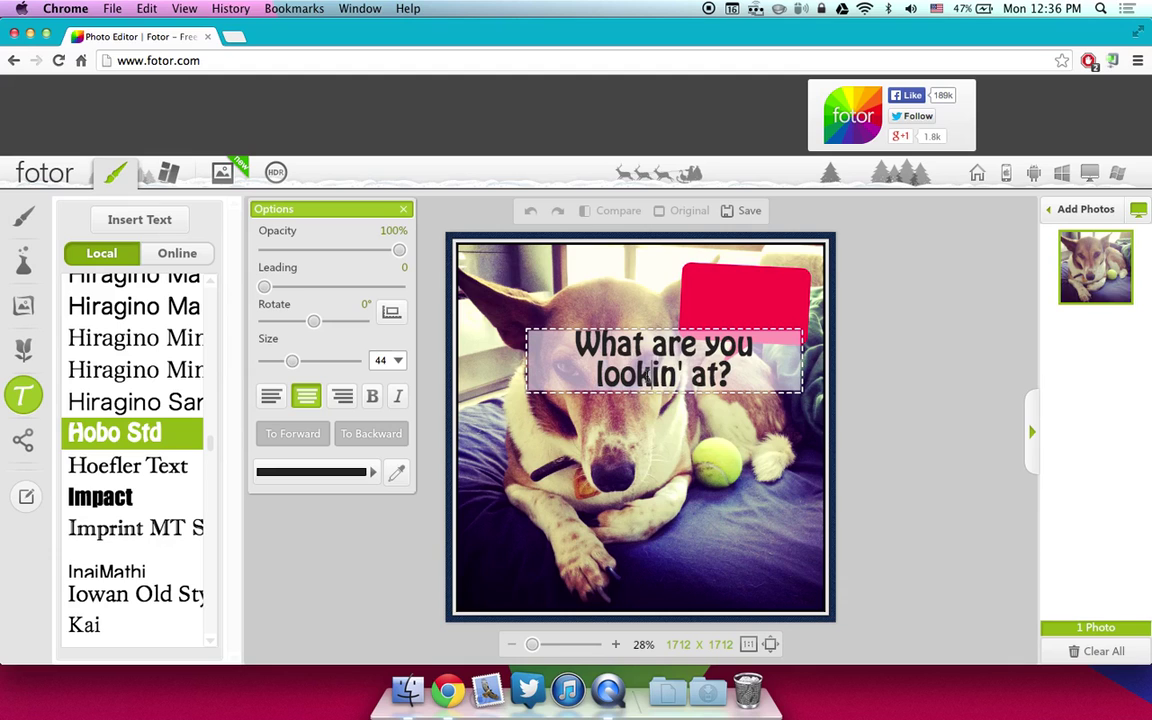
pyautogui.moveTo(765, 377); pyautogui.dragTo(527, 300)
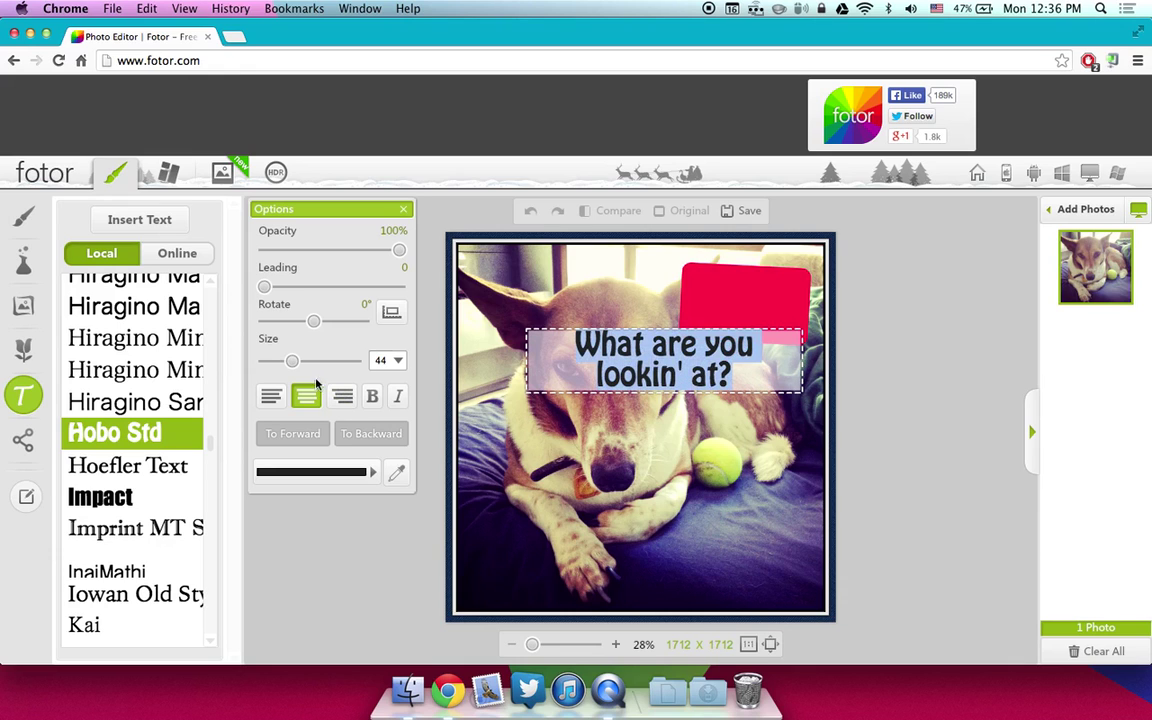
pyautogui.moveTo(292, 369); pyautogui.dragTo(278, 368)
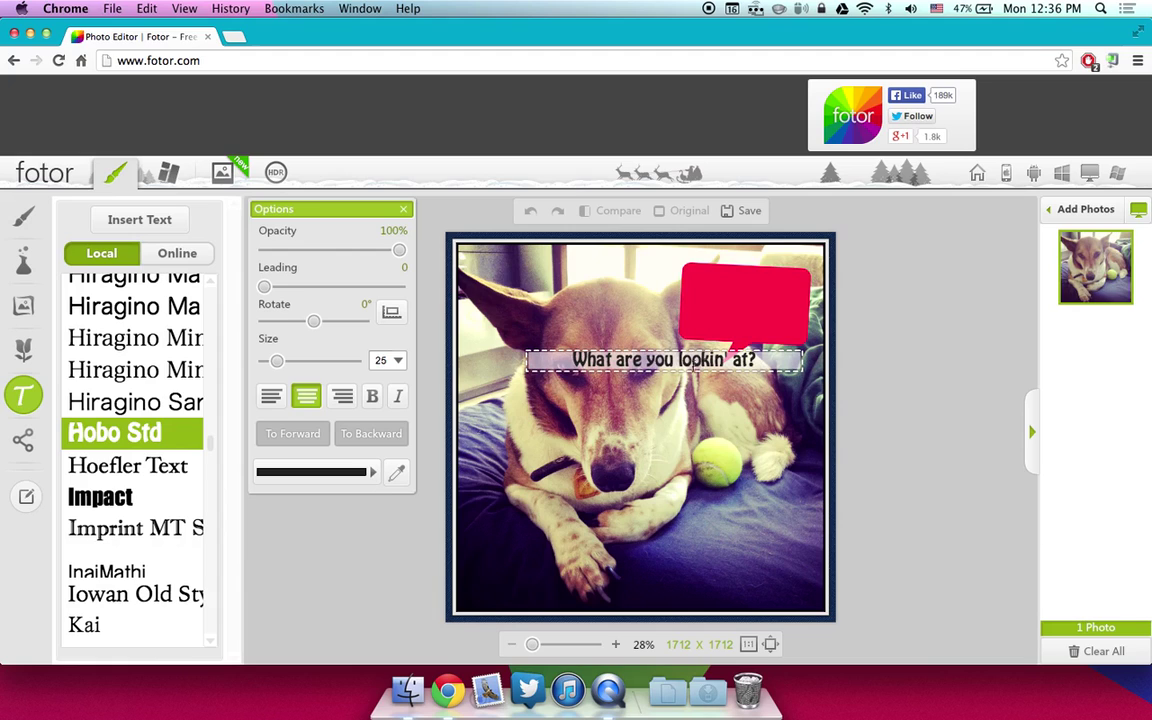
pyautogui.press('Return')
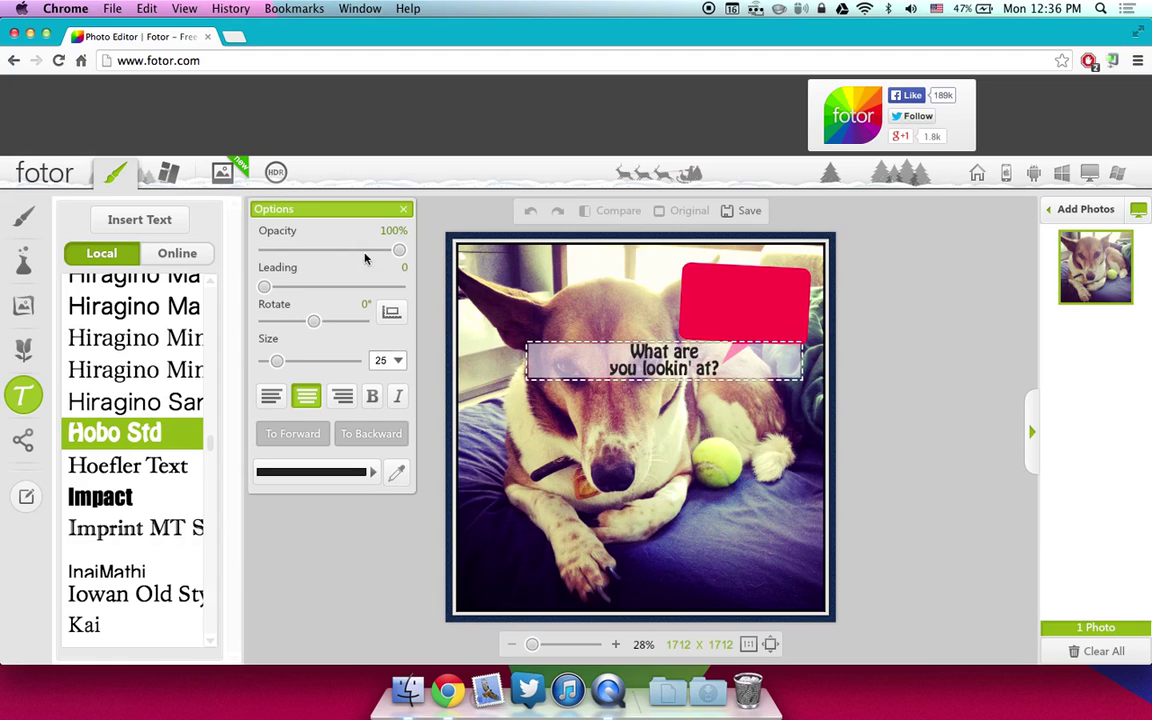
pyautogui.moveTo(398, 243)
pyautogui.mouseDown()
pyautogui.moveTo(328, 248)
pyautogui.moveTo(410, 249)
pyautogui.mouseUp()
pyautogui.click(370, 476)
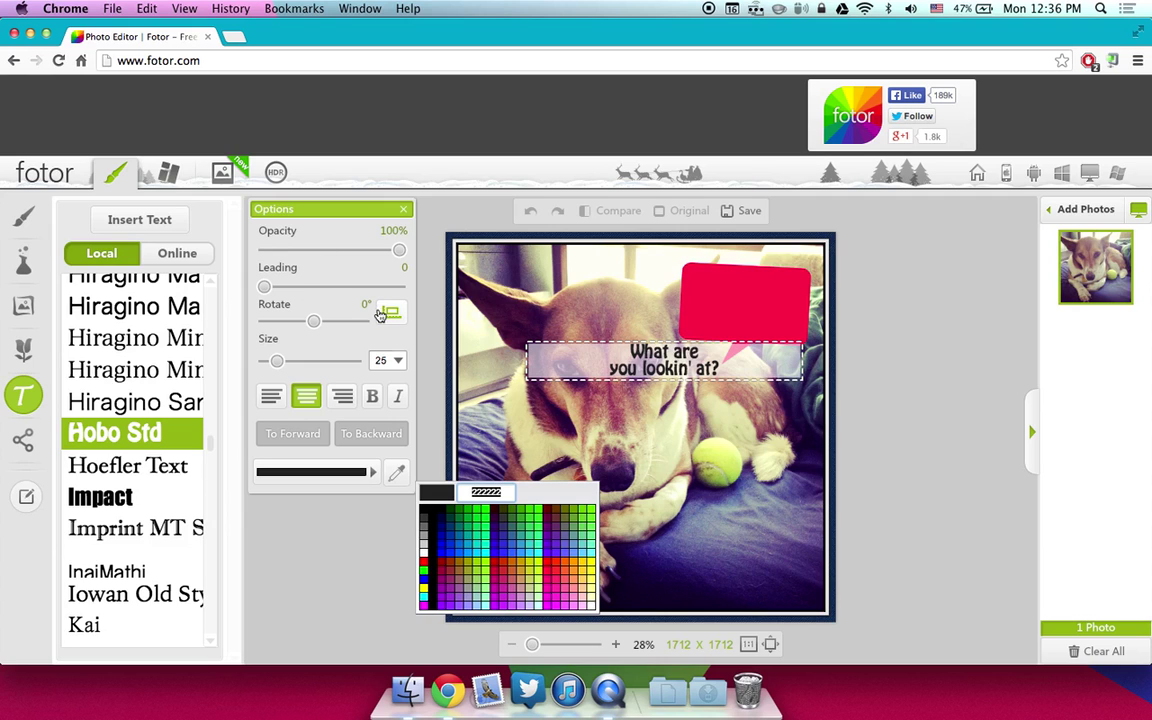
# Step: Move the caption up onto the pink bubble and enlarge it slightly
pyautogui.click(345, 282)
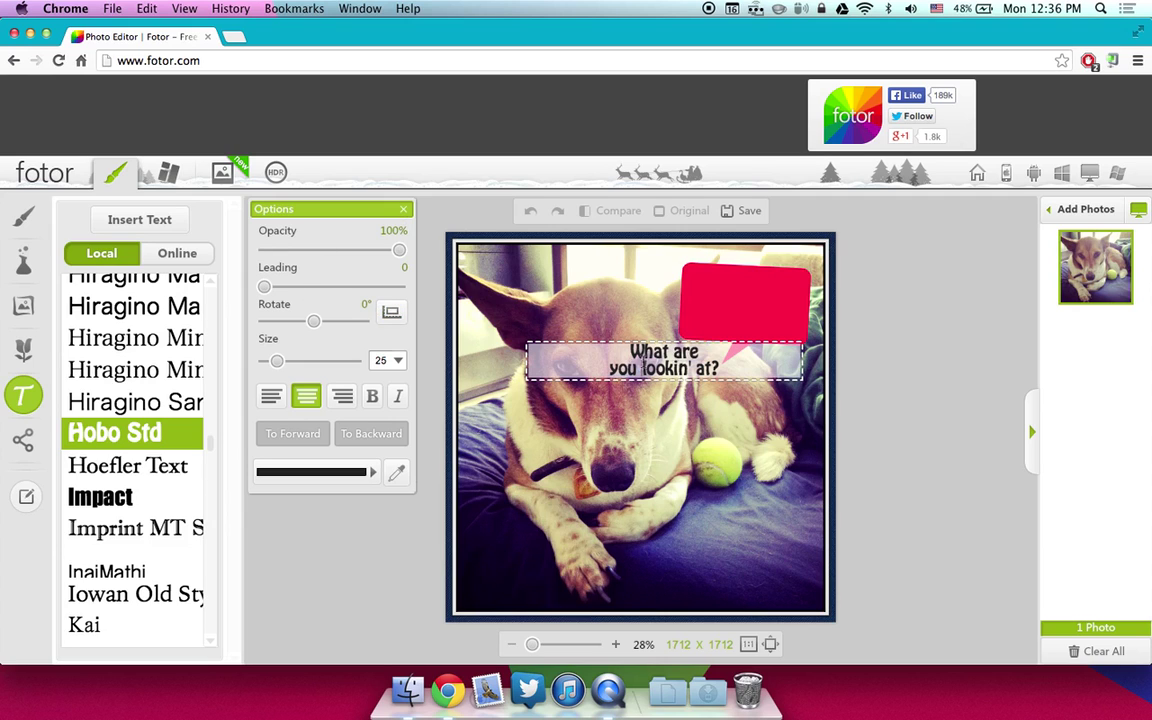
pyautogui.click(596, 370)
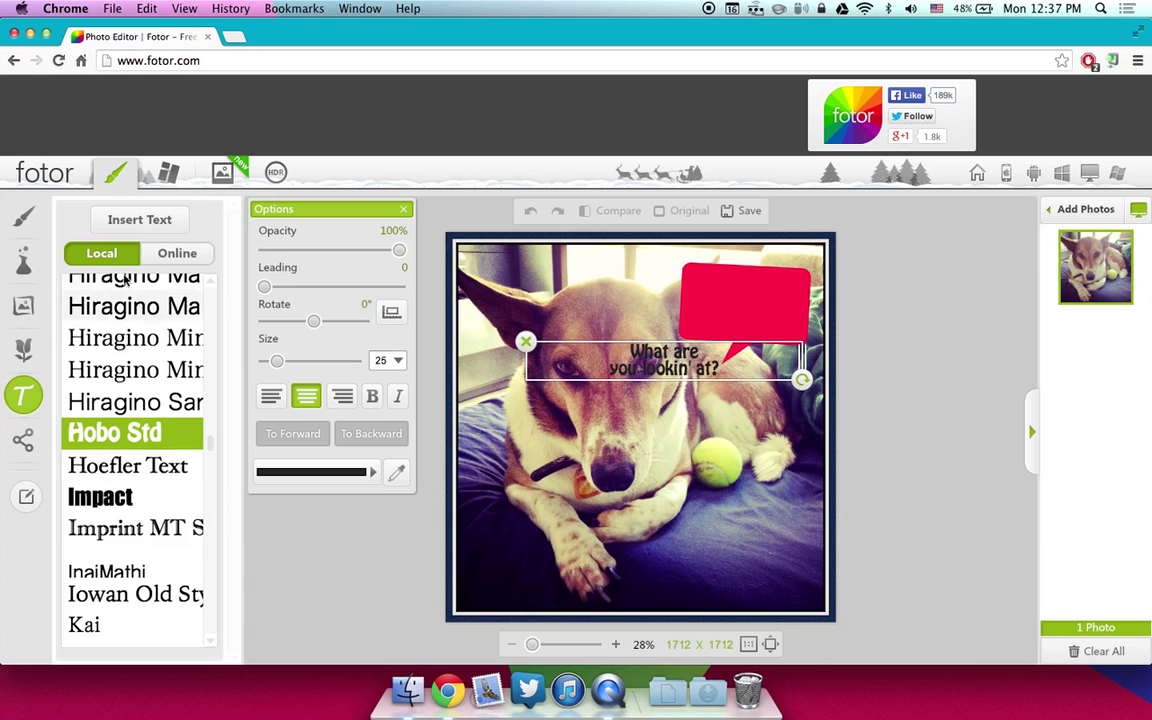
pyautogui.click(404, 211)
pyautogui.moveTo(640, 361); pyautogui.dragTo(729, 304)
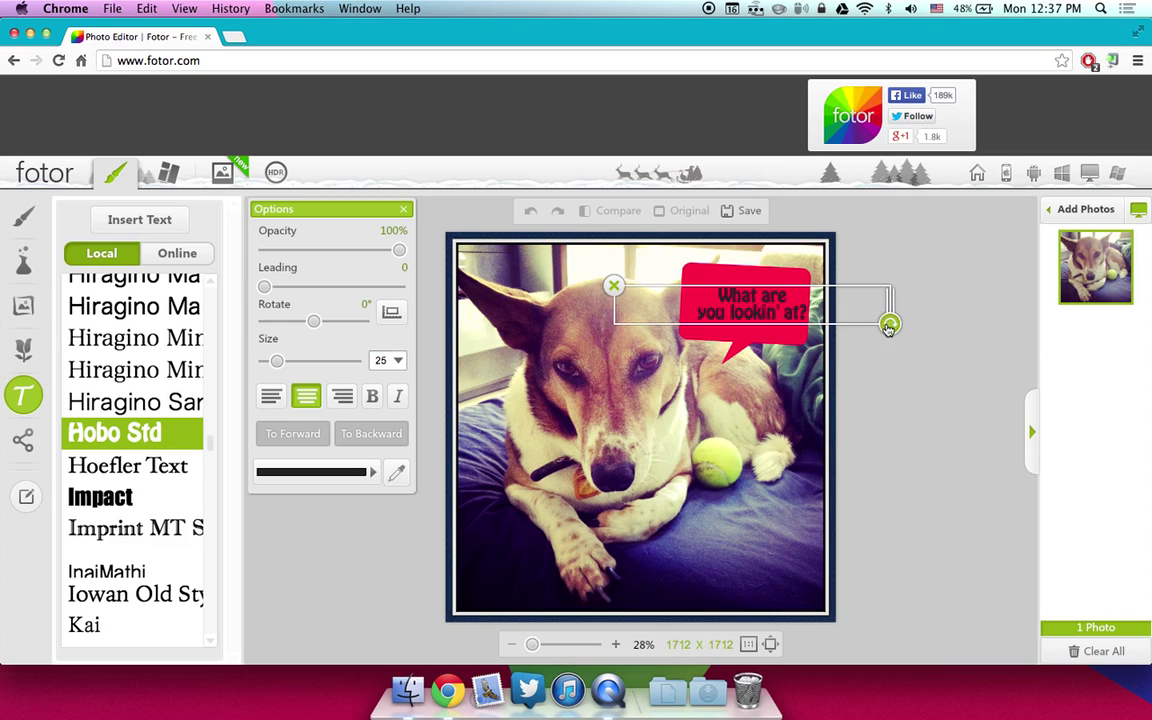
pyautogui.moveTo(889, 328); pyautogui.dragTo(861, 337)
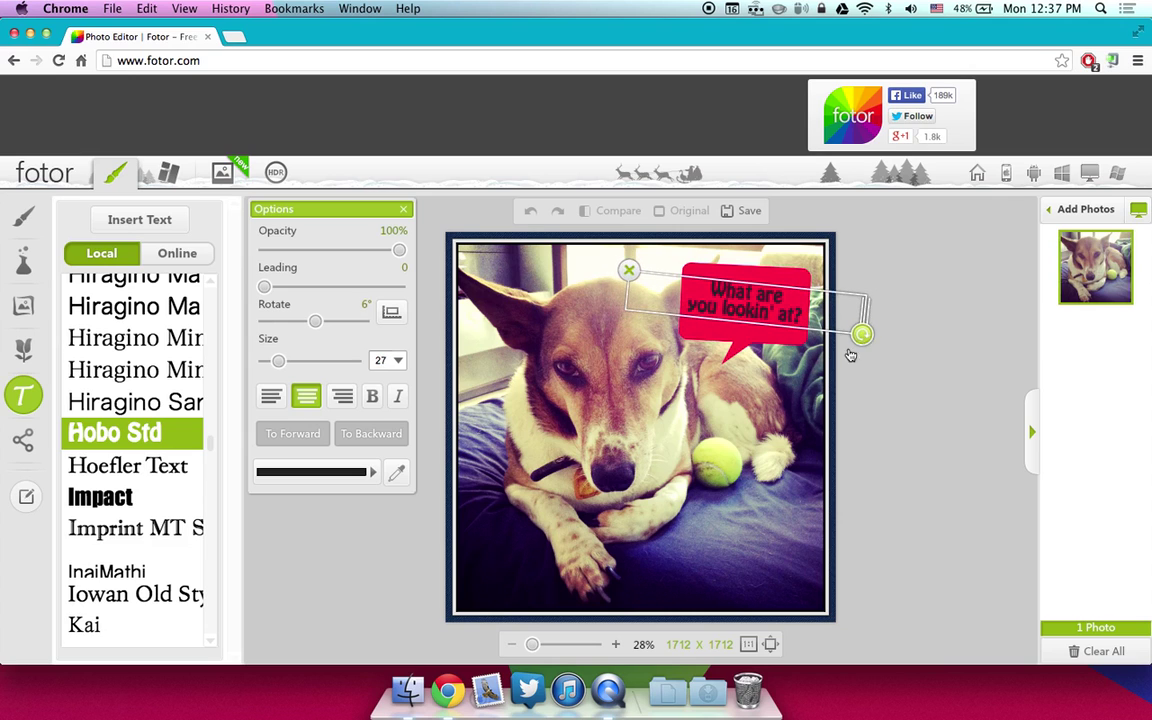
pyautogui.click(642, 378)
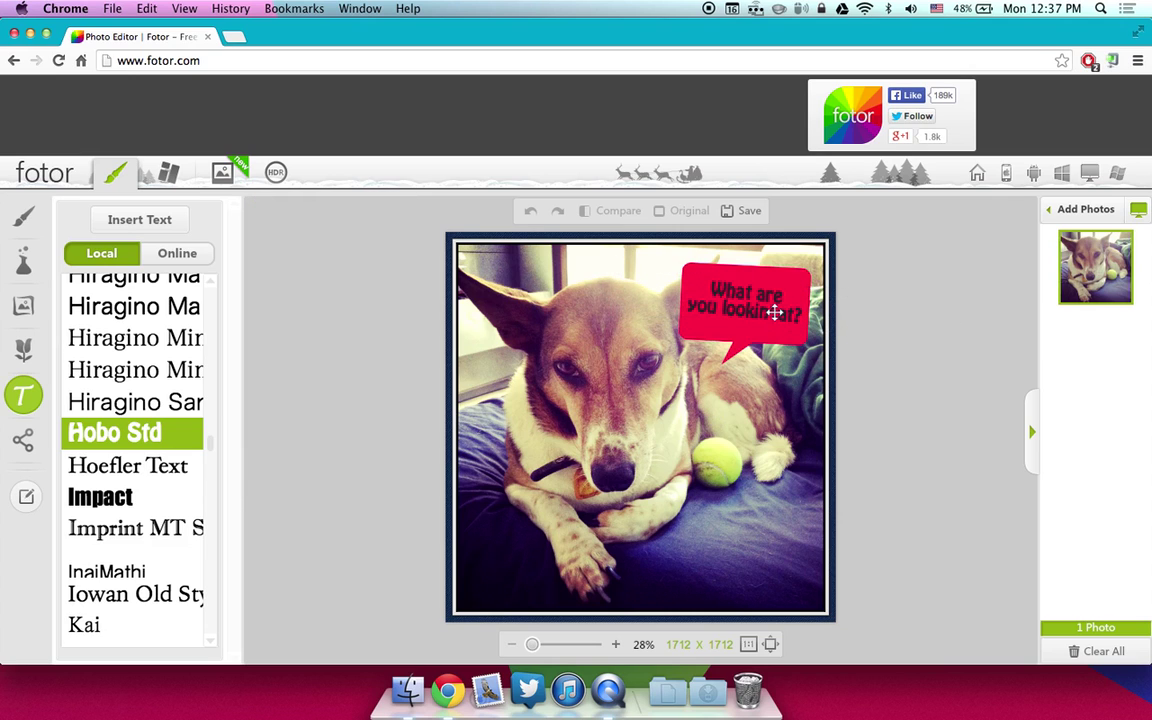
# Step: Fine-tune the caption to size 28 with a 1° tilt inside the bubble
pyautogui.click(775, 313)
pyautogui.moveTo(866, 337); pyautogui.dragTo(850, 326)
pyautogui.click(556, 361)
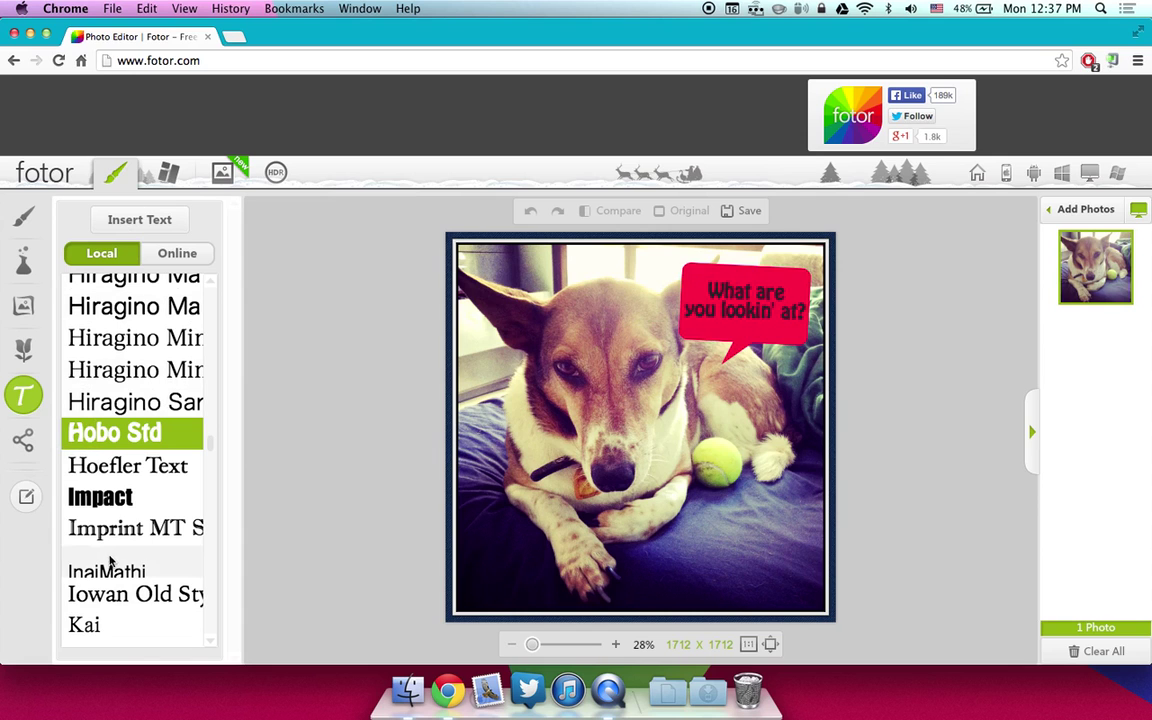
pyautogui.click(18, 447)
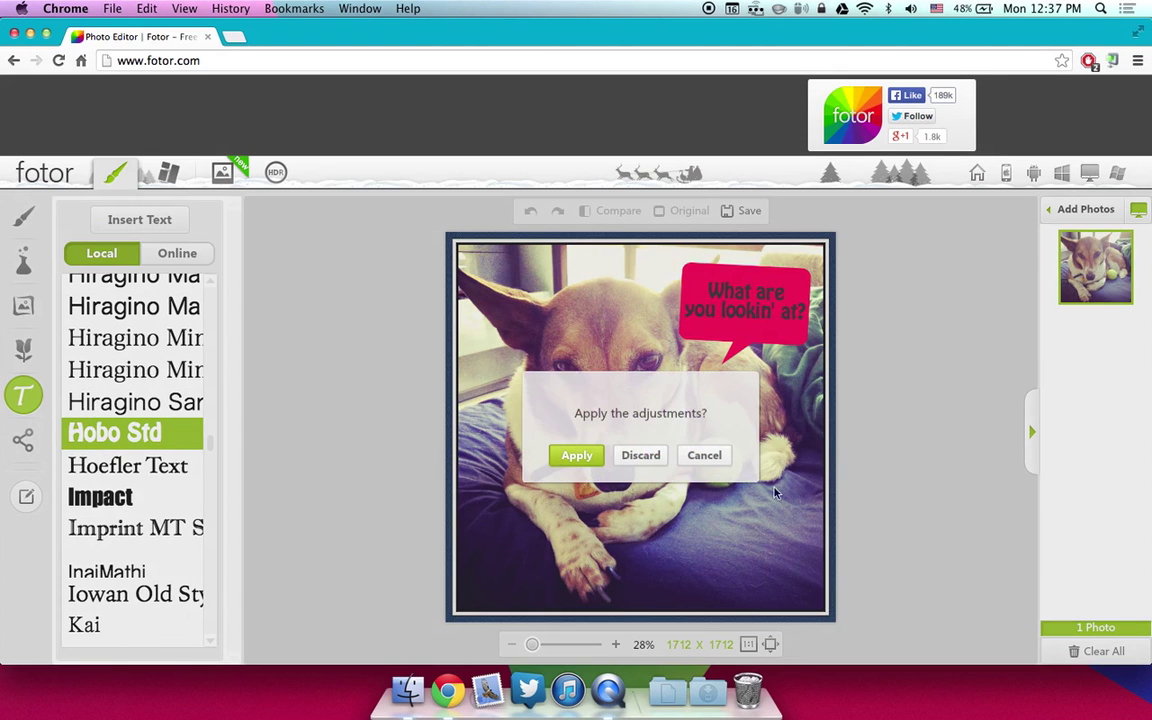
# Step: Apply the text adjustments to reach Save As, set to .jpg at Medium quality
pyautogui.click(568, 456)
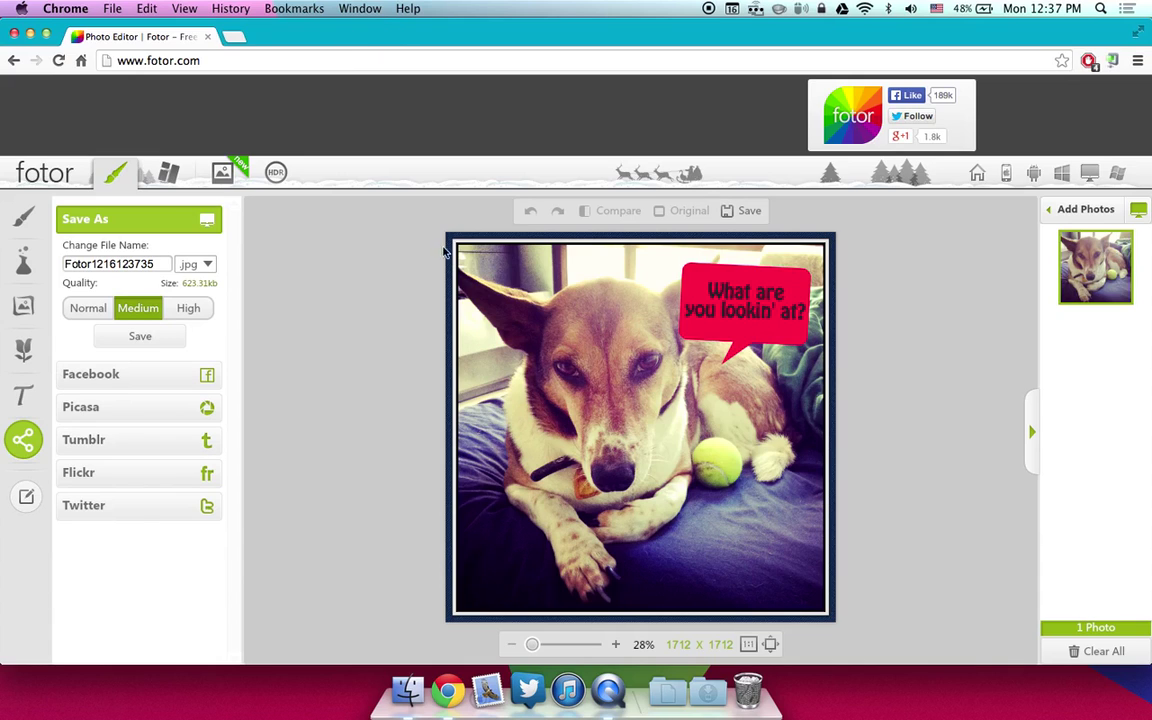
pyautogui.click(166, 172)
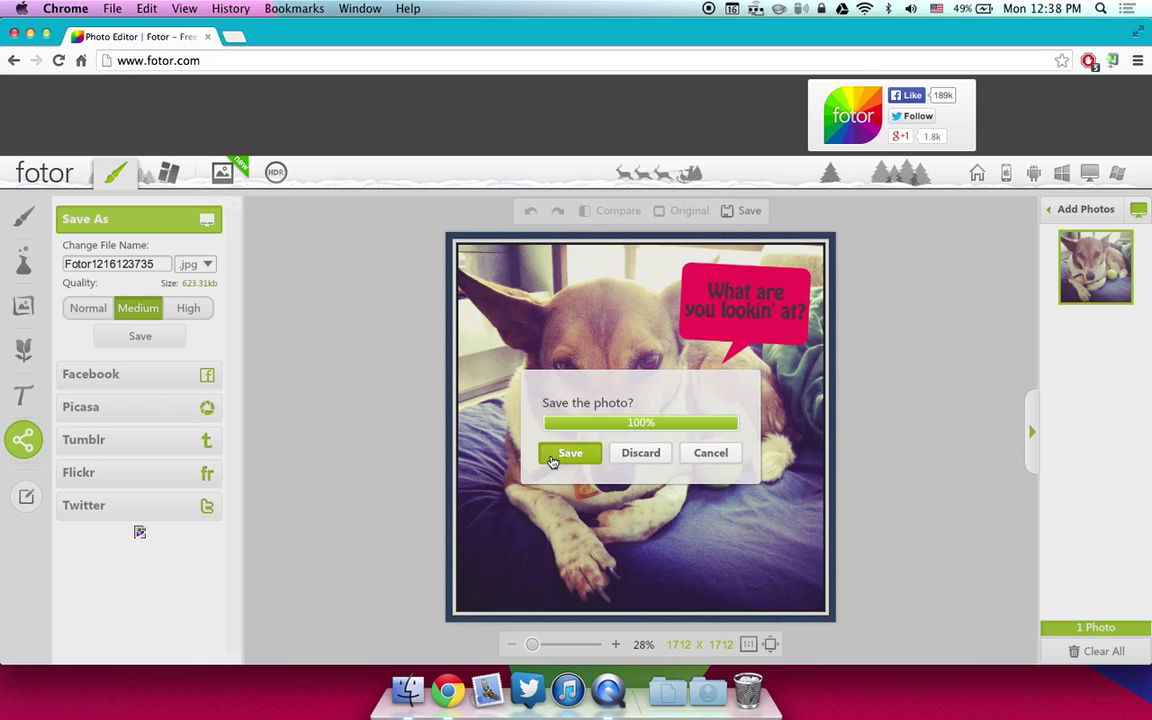
pyautogui.click(551, 462)
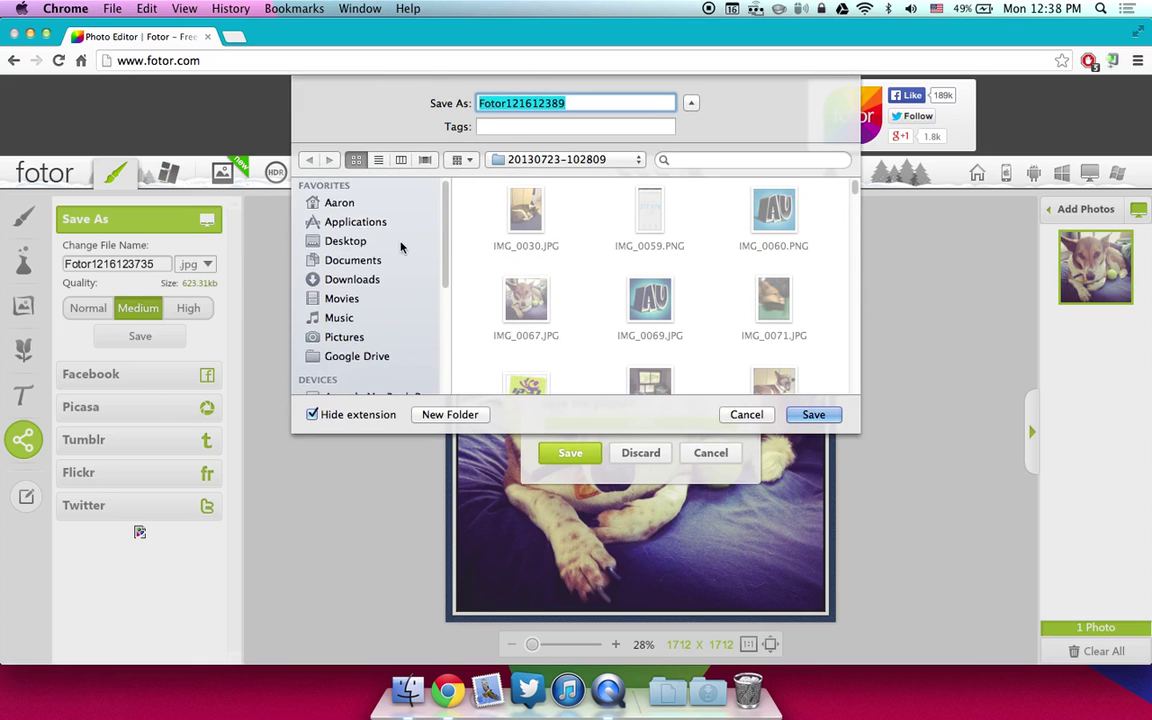
pyautogui.click(744, 418)
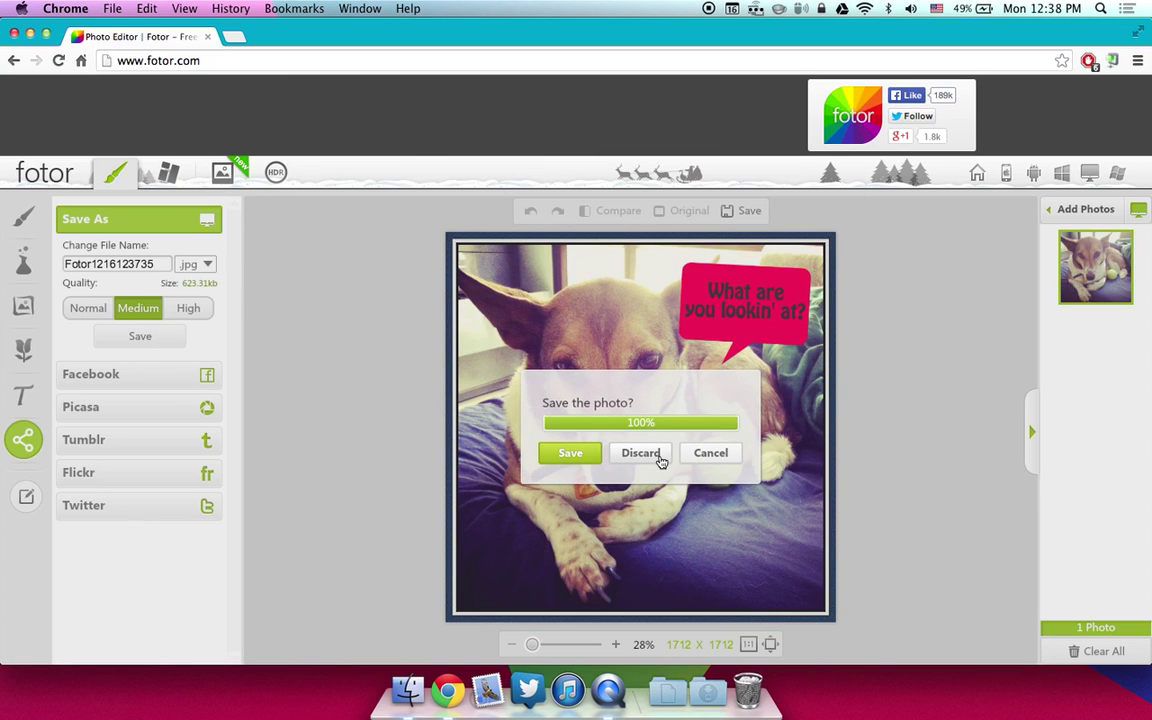
pyautogui.click(702, 452)
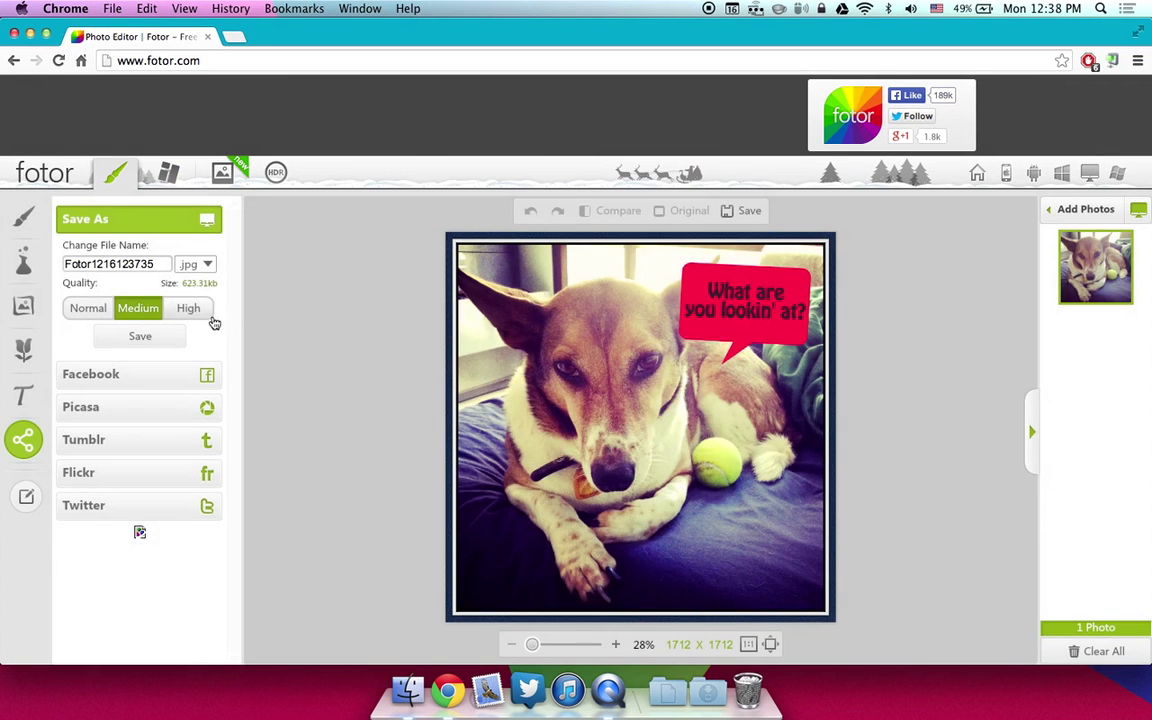
# Step: Save a High-quality PNG copy of the dog photo under the suggested file name
pyautogui.click(186, 310)
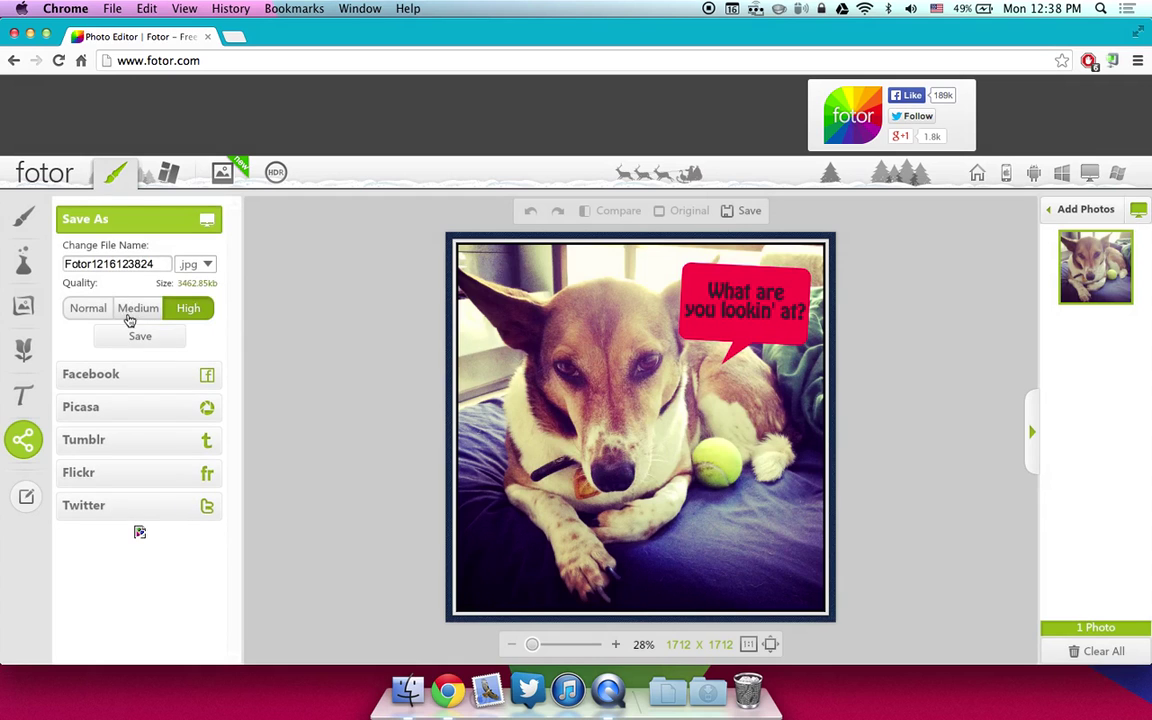
pyautogui.click(200, 264)
pyautogui.click(205, 305)
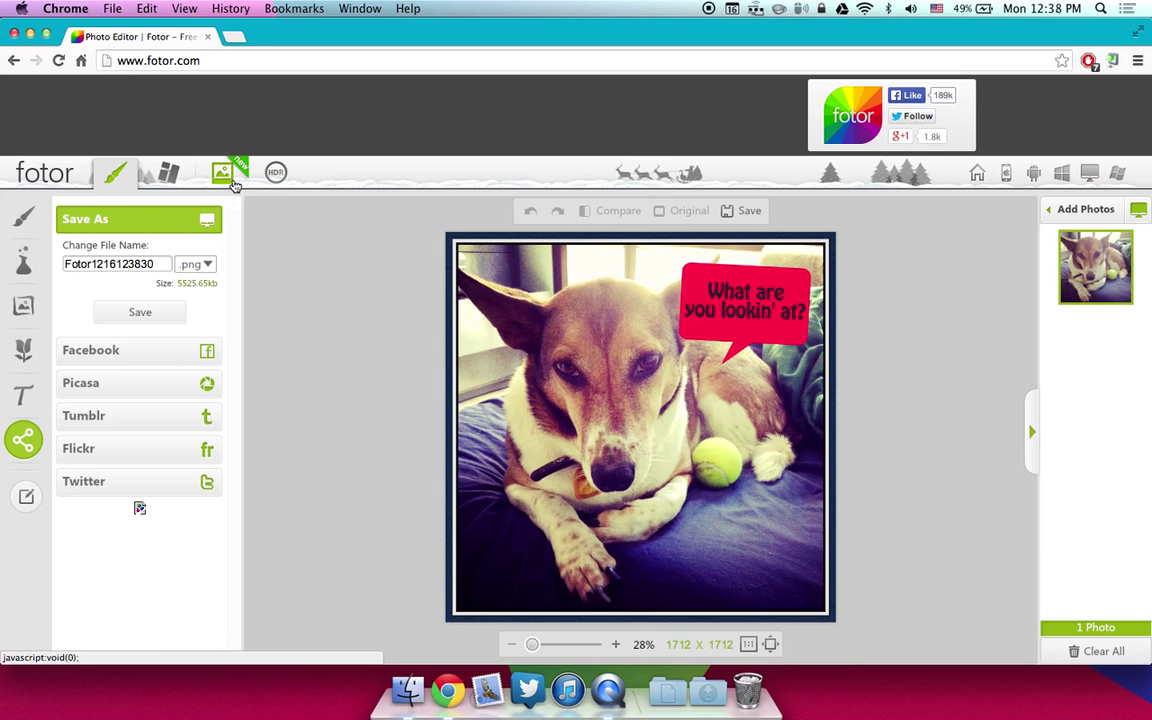
pyautogui.click(231, 183)
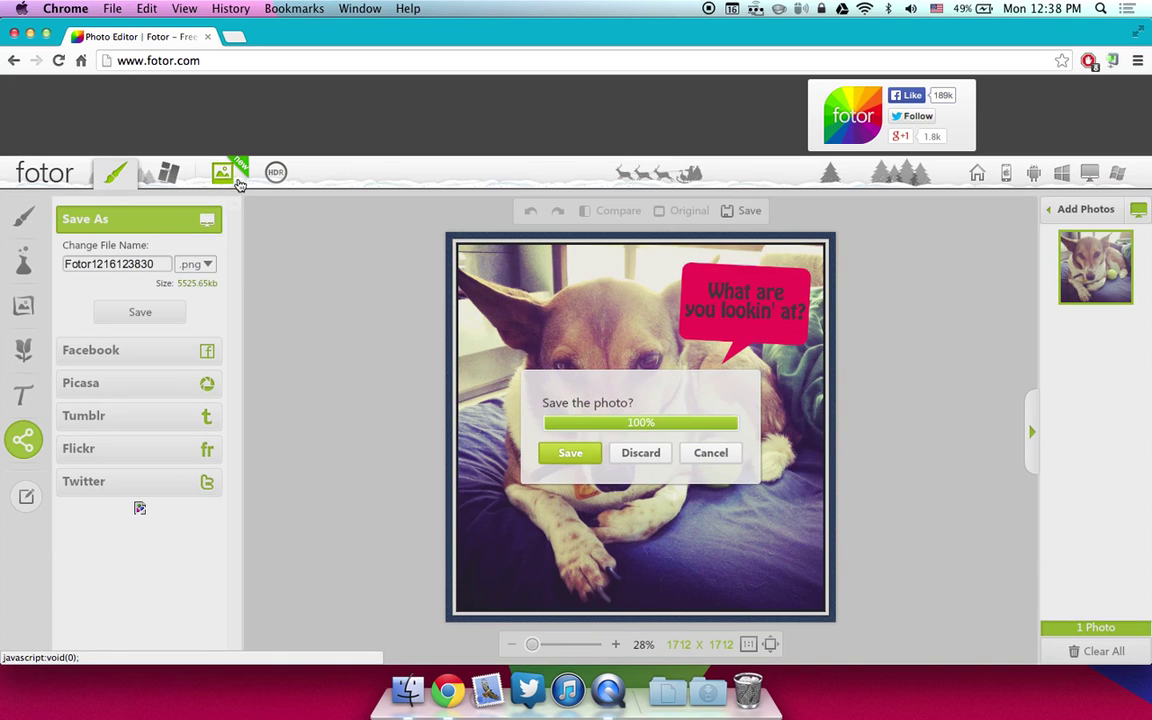
pyautogui.click(570, 455)
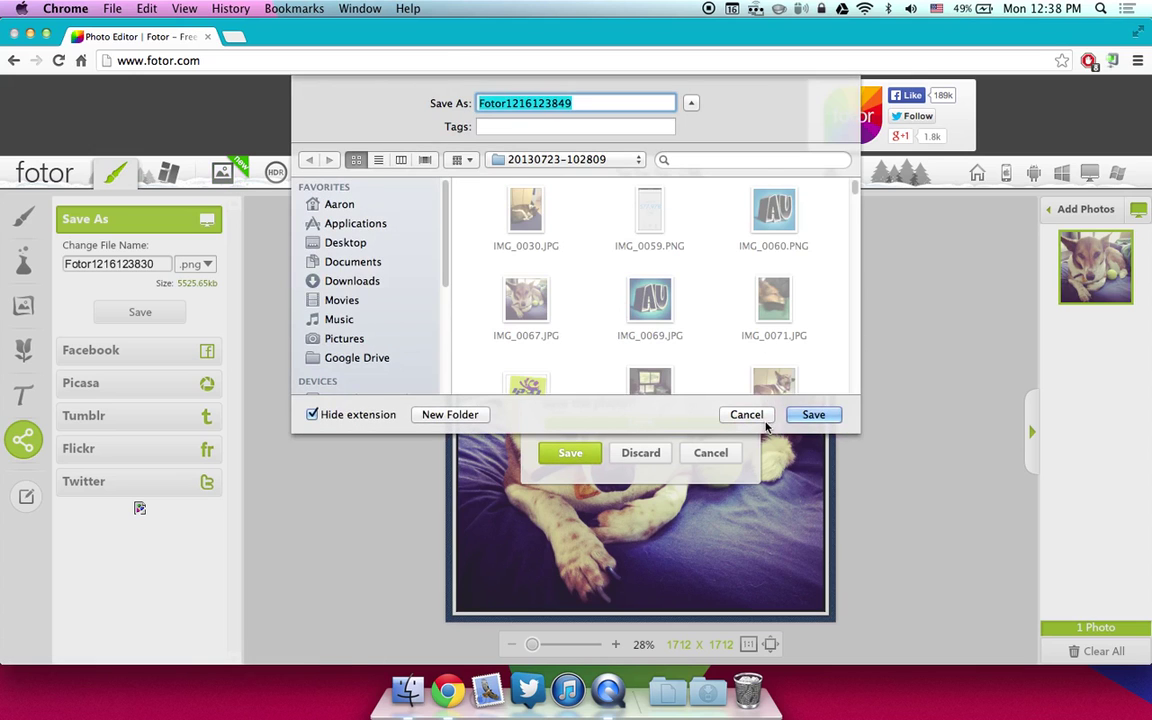
pyautogui.press('Return')
# Step: Dismiss the save prompt, return to the Basic editing tools, and open the Fotor for iPhone page
pyautogui.click(709, 454)
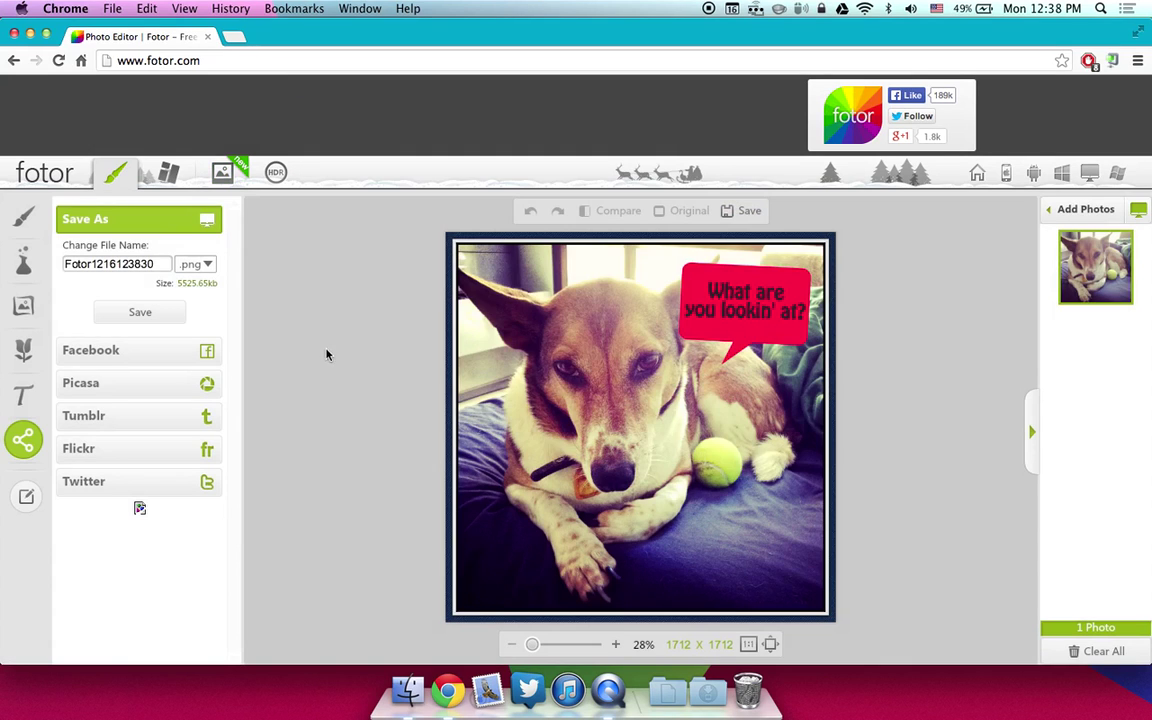
pyautogui.click(24, 219)
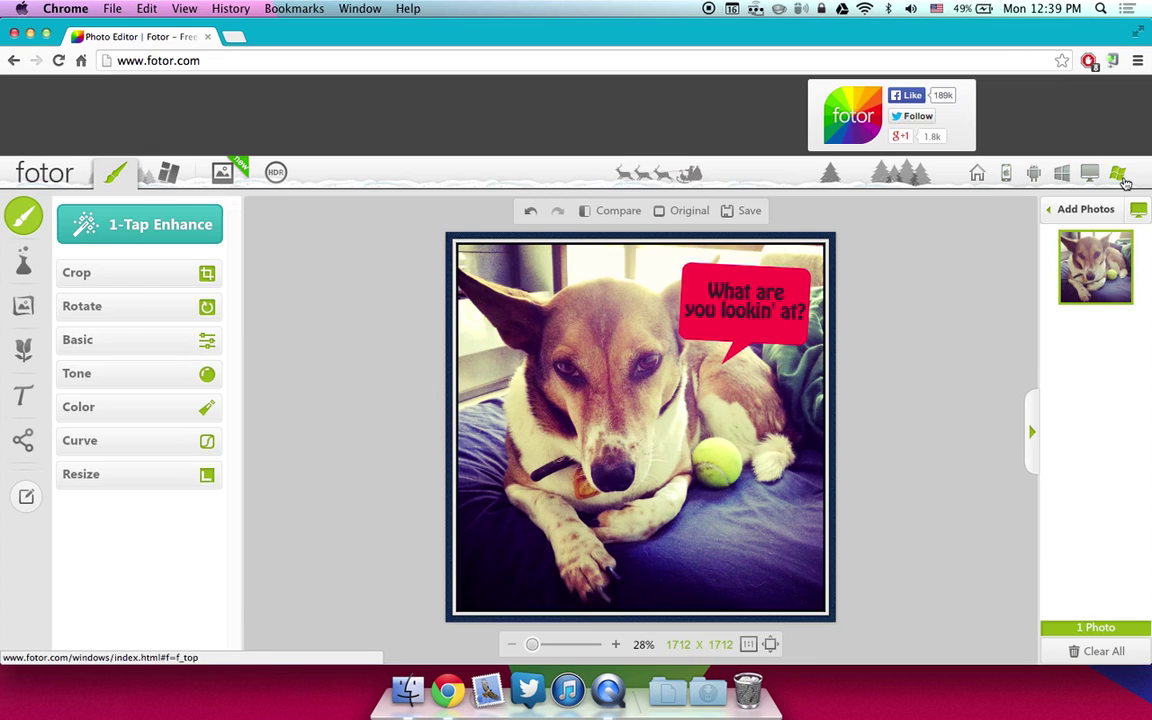
pyautogui.click(1006, 174)
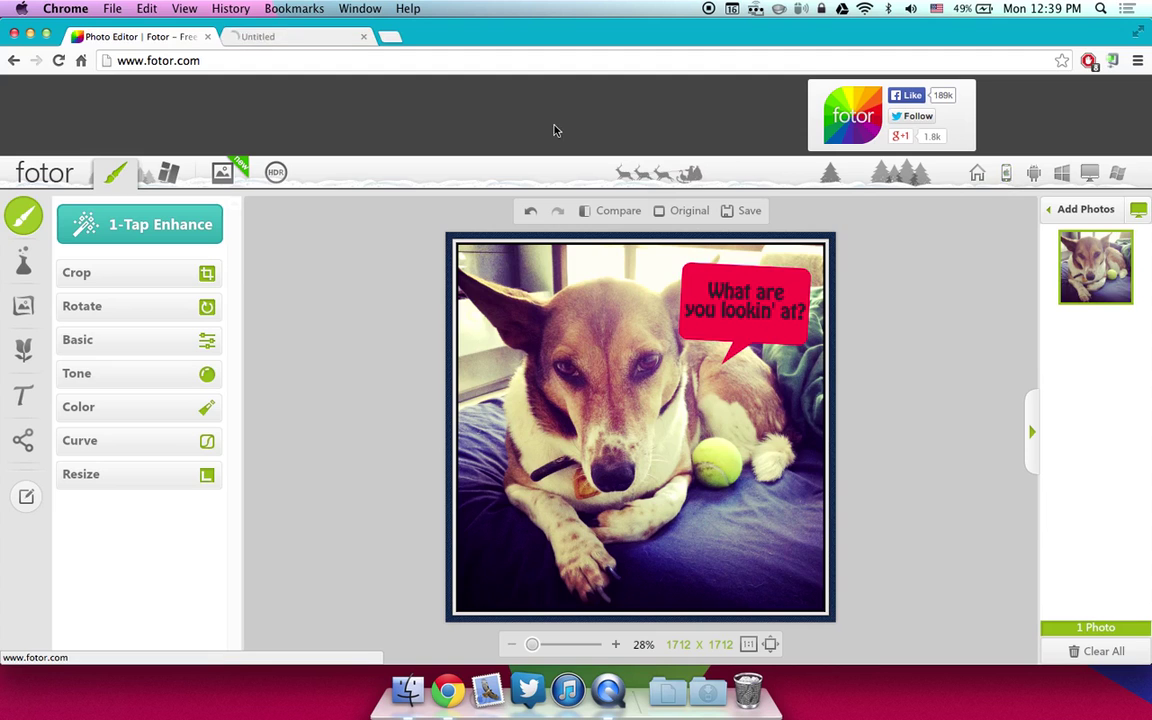
# Step: Browse the Fotor for iPhone page, then open its 'Download on the App Store' iTunes listing
pyautogui.click(293, 37)
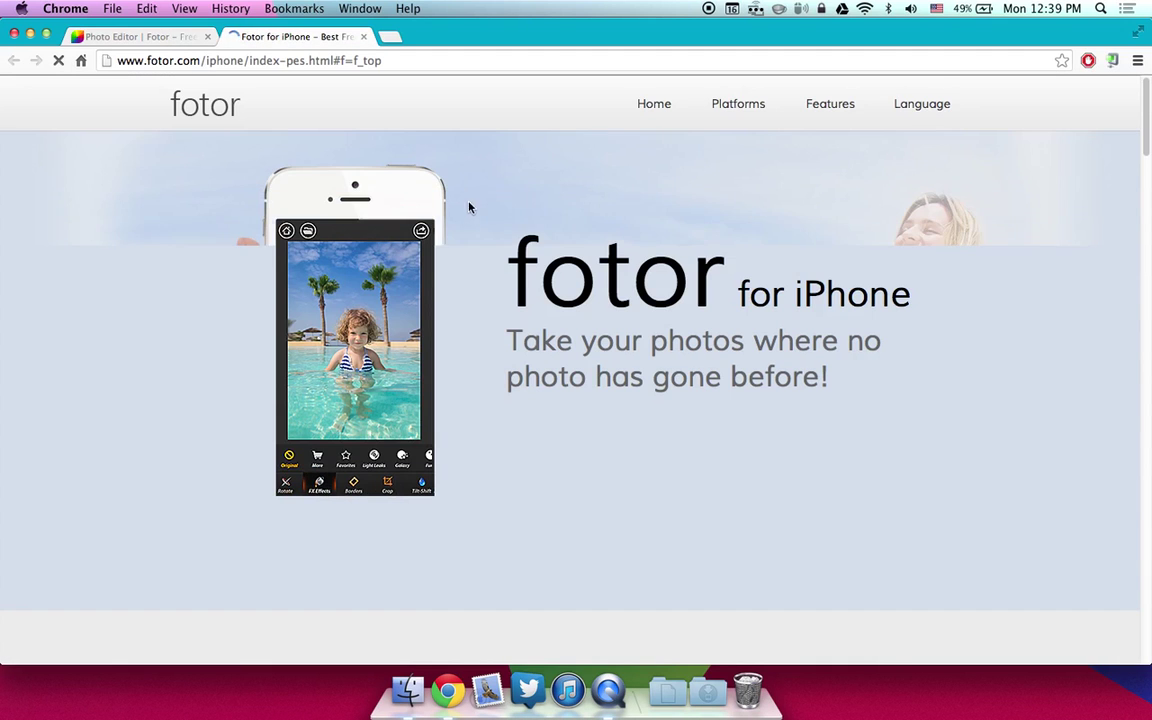
pyautogui.scroll(-2, 468, 206)
pyautogui.scroll(-5, 527, 247)
pyautogui.scroll(-10, 527, 247)
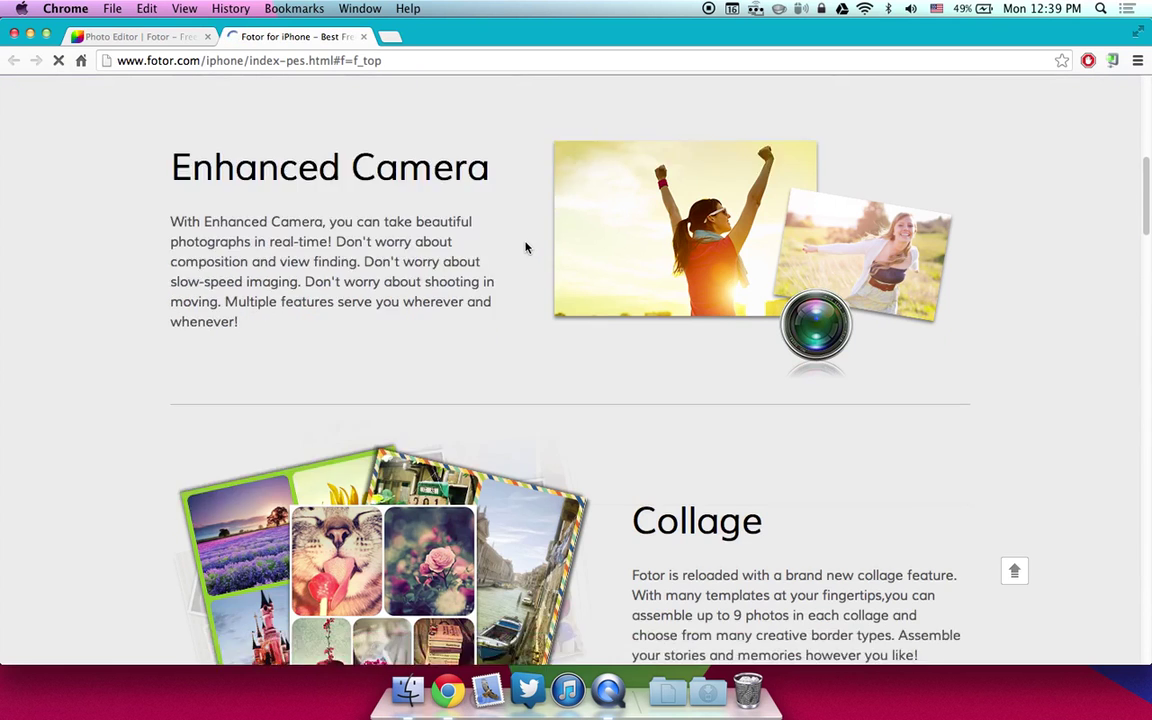
pyautogui.scroll(-3, 531, 251)
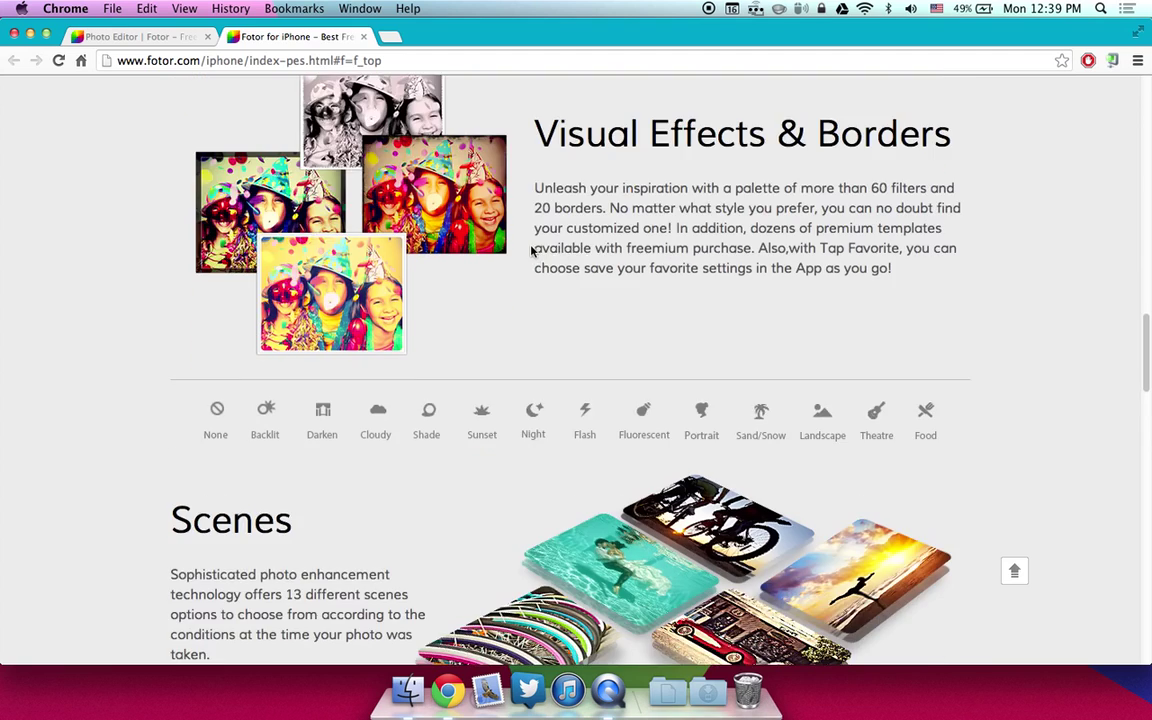
pyautogui.scroll(-6, 531, 251)
pyautogui.scroll(-10, 531, 251)
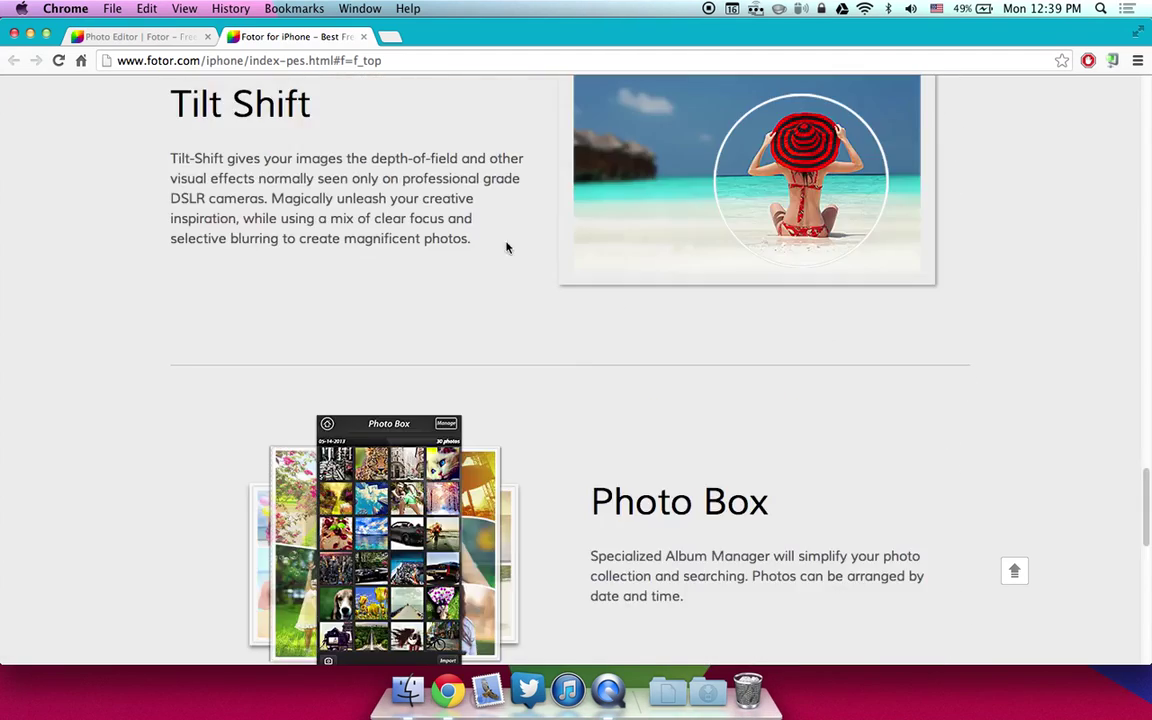
pyautogui.scroll(20, 430, 223)
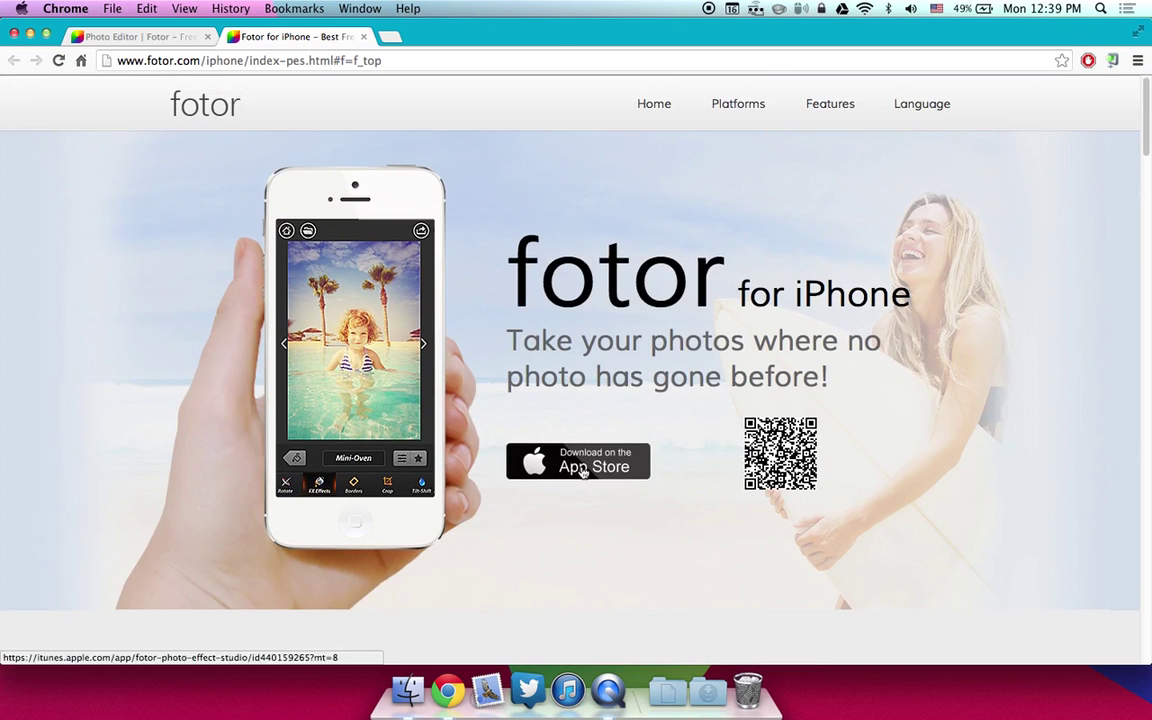
pyautogui.click(578, 461)
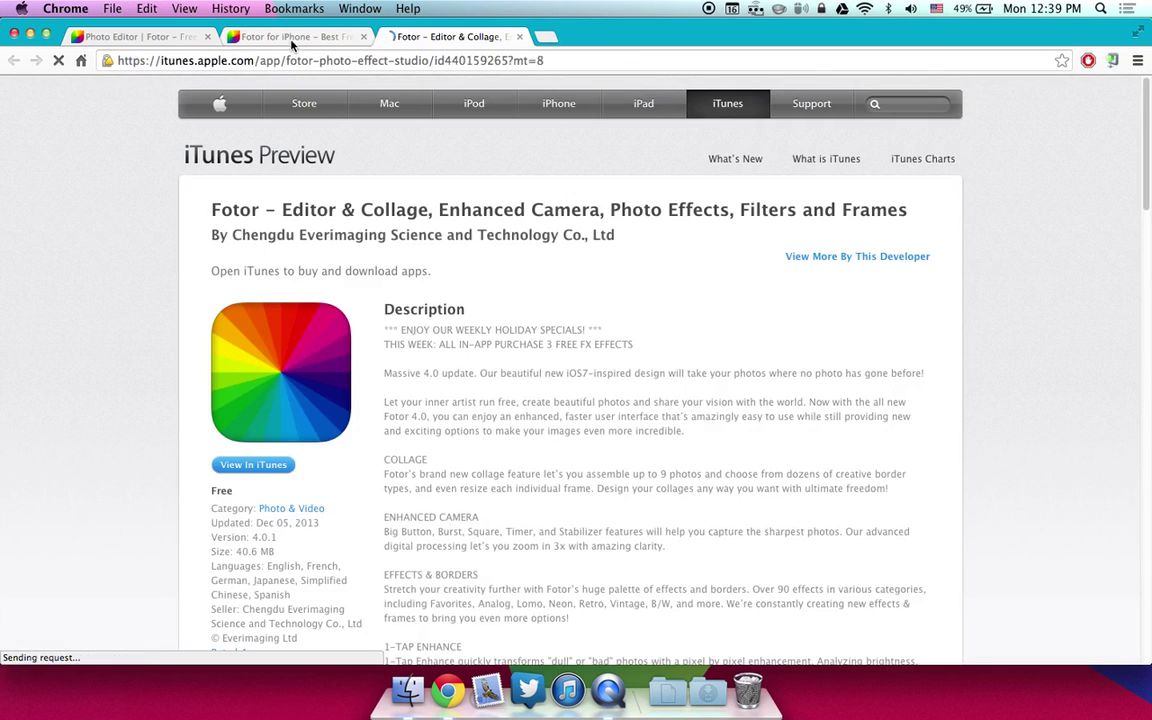
# Step: Look over the iTunes listing, close the Fotor for iPhone tab, and go back to the Photo Editor | Fotor tab
pyautogui.scroll(-1, 268, 420)
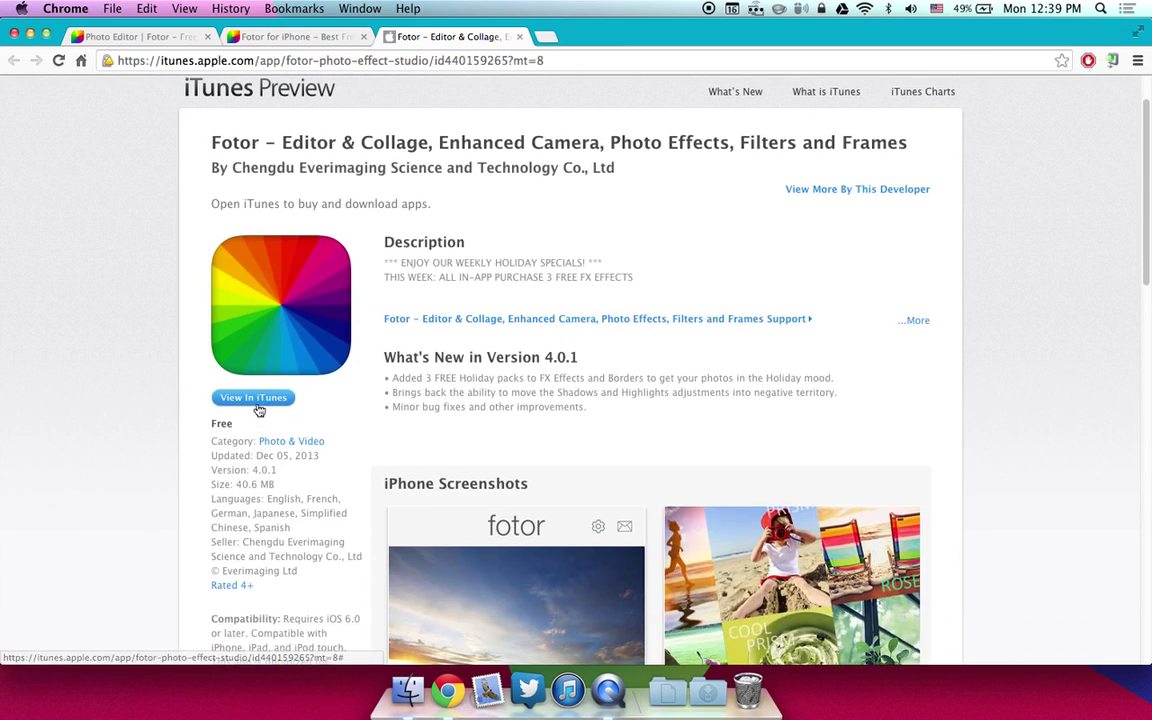
pyautogui.scroll(1, 257, 404)
pyautogui.scroll(-2, 420, 400)
pyautogui.scroll(-5, 390, 420)
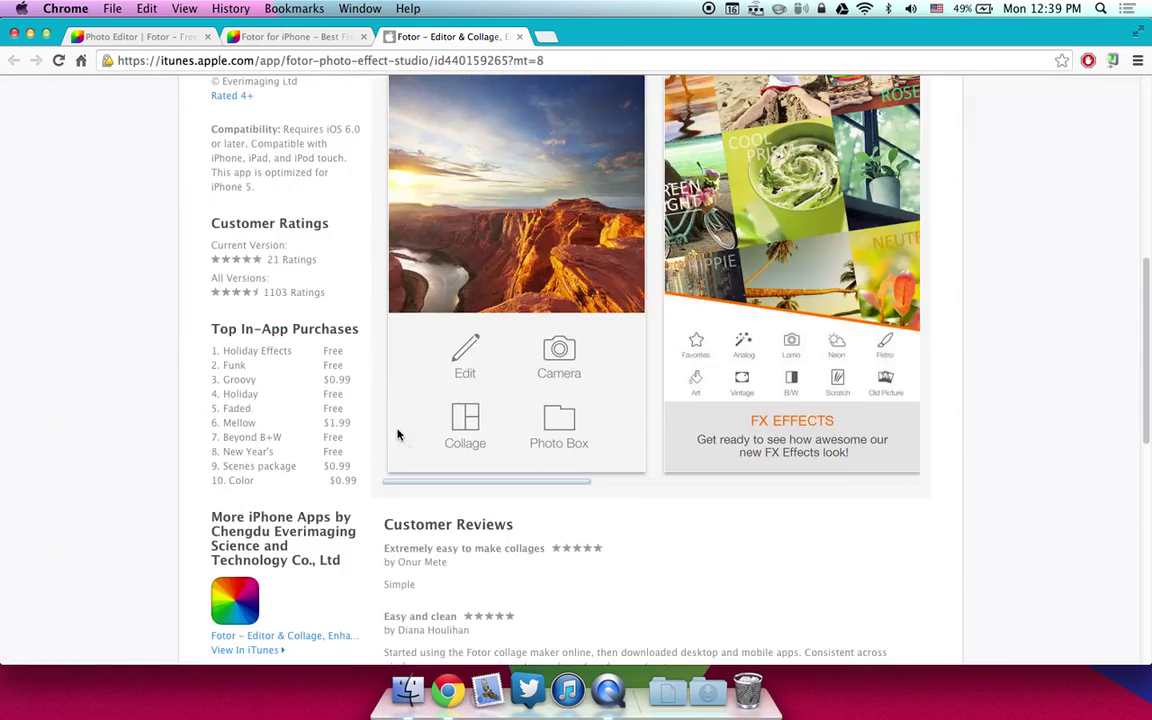
pyautogui.scroll(8, 398, 435)
pyautogui.click(266, 40)
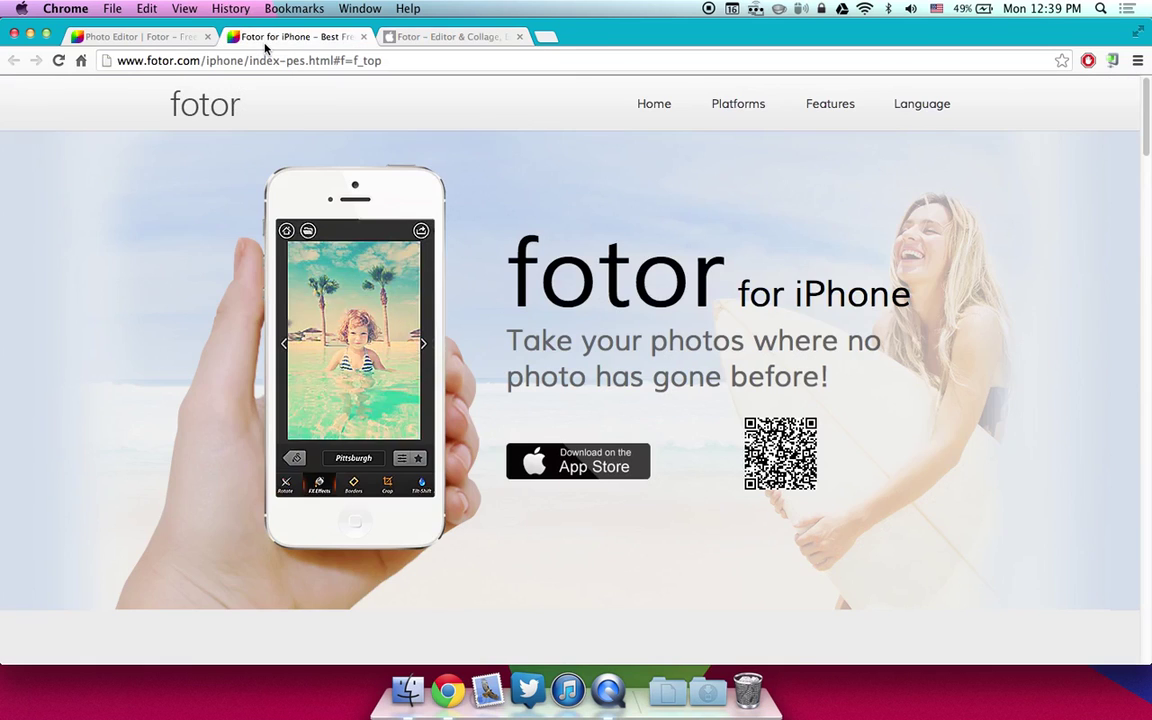
pyautogui.click(363, 36)
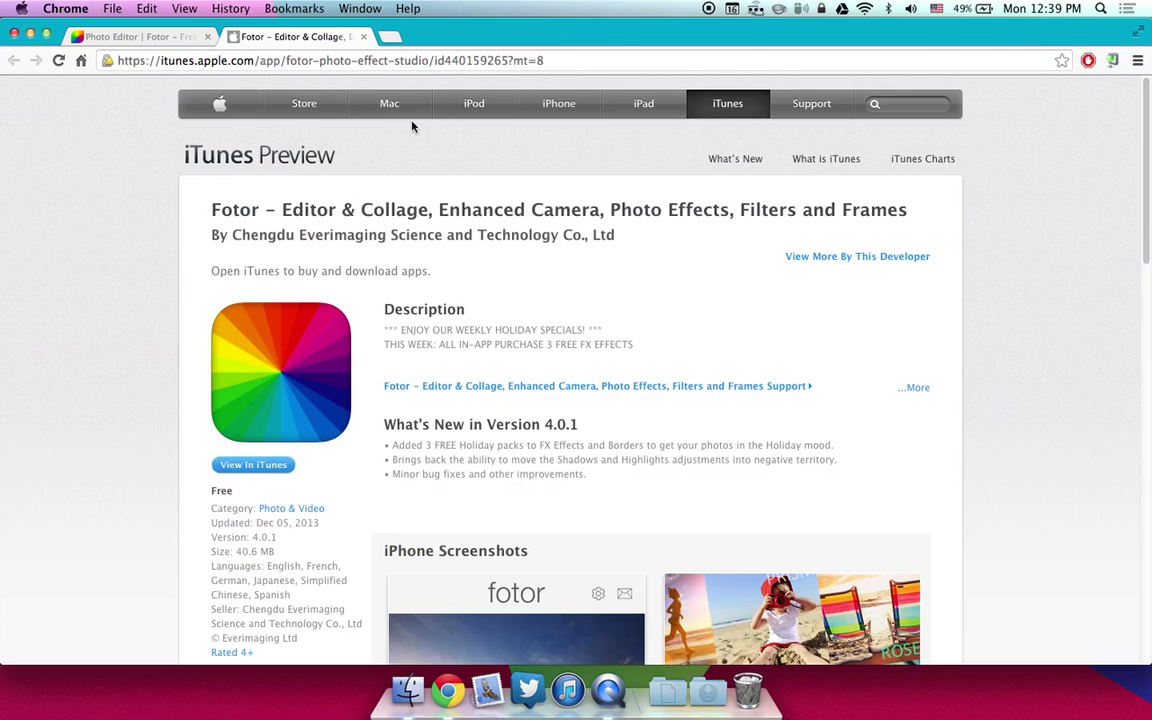
pyautogui.click(172, 36)
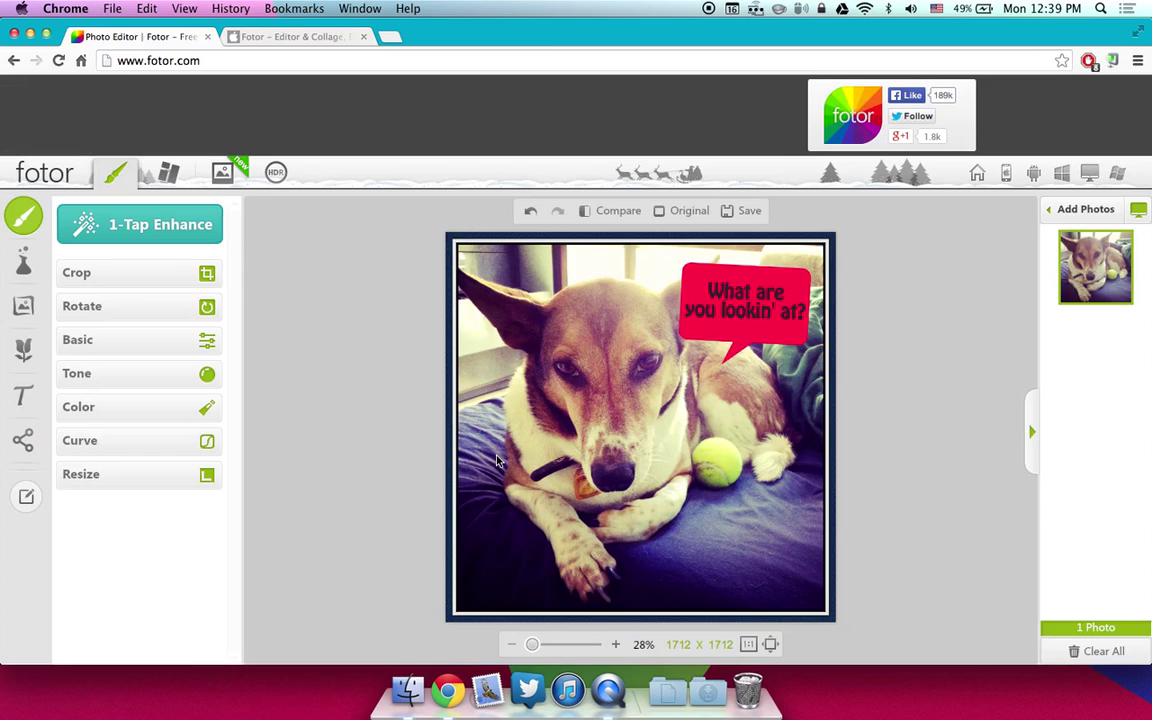